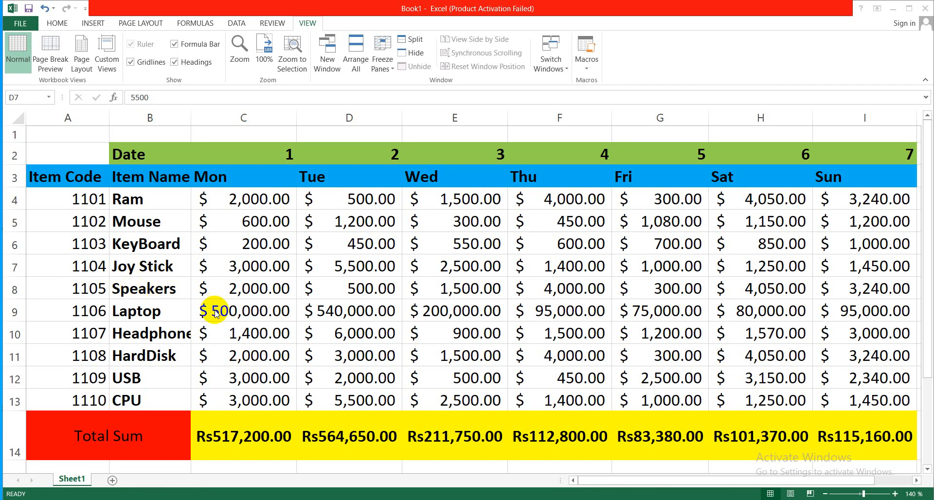
click(206, 260)
click(177, 248)
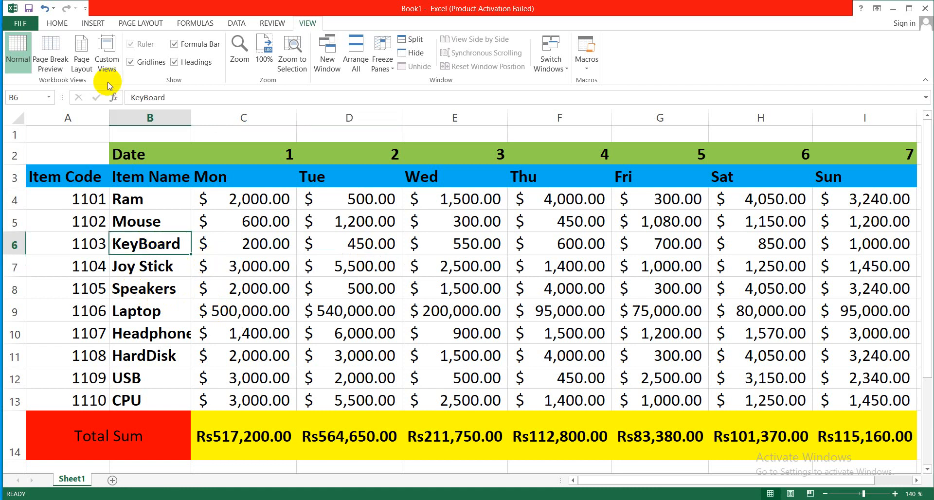
click(57, 25)
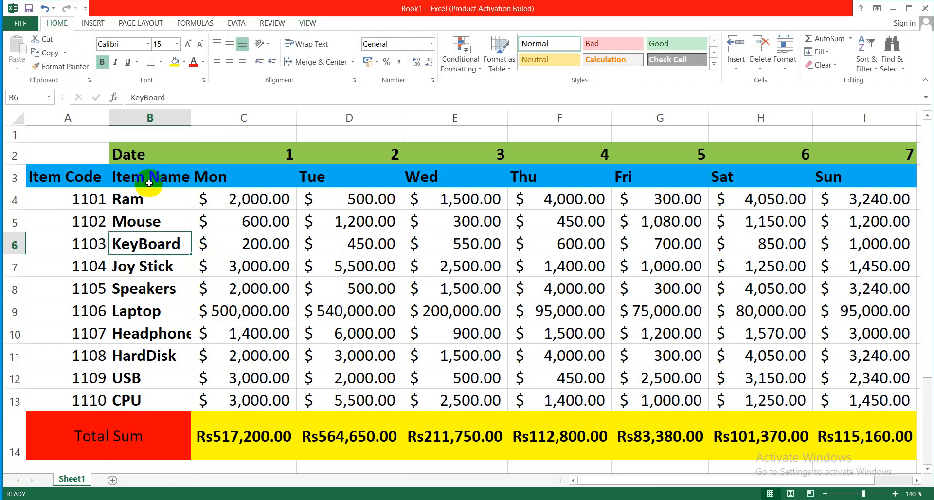
click(172, 224)
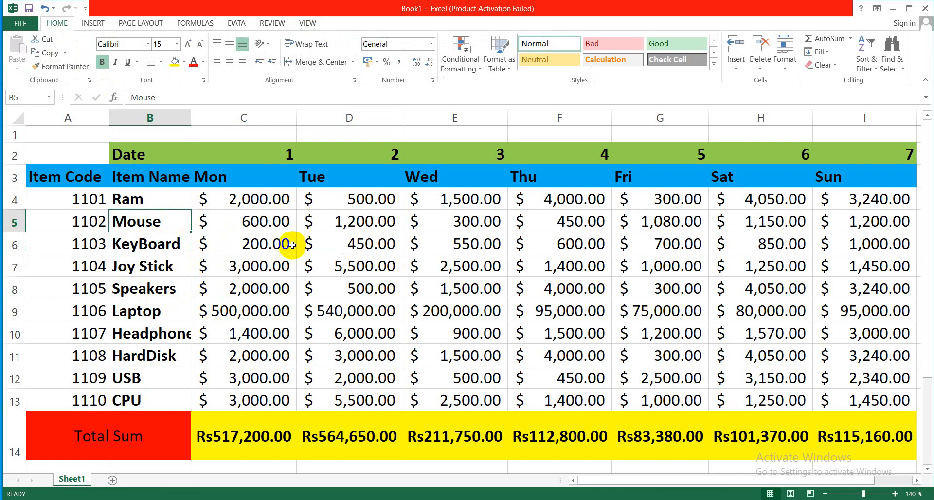
click(309, 248)
click(382, 265)
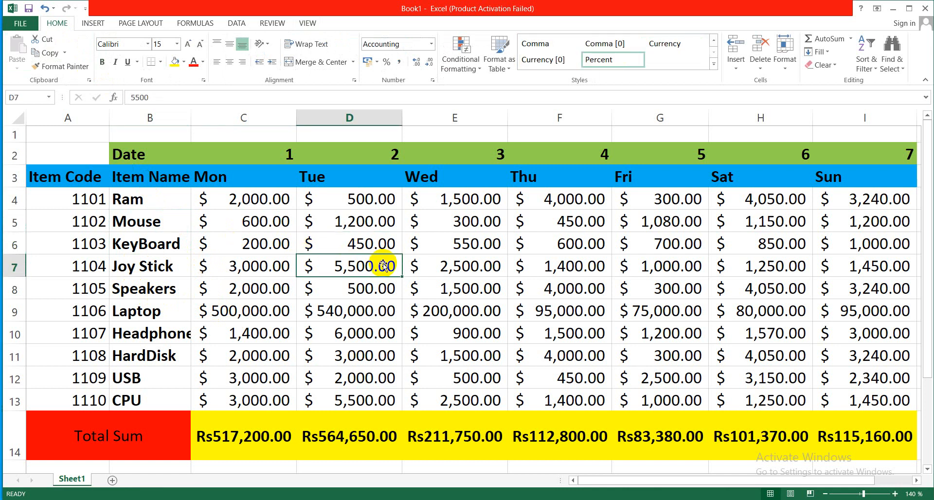
click(231, 255)
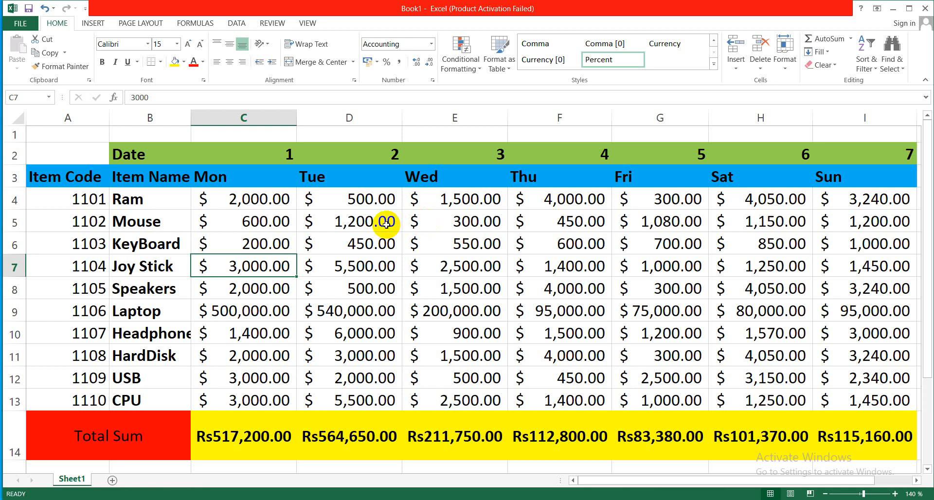
- Change the Tuesday amount for Ram in cell D4 to 600
click(363, 197)
key(F2)
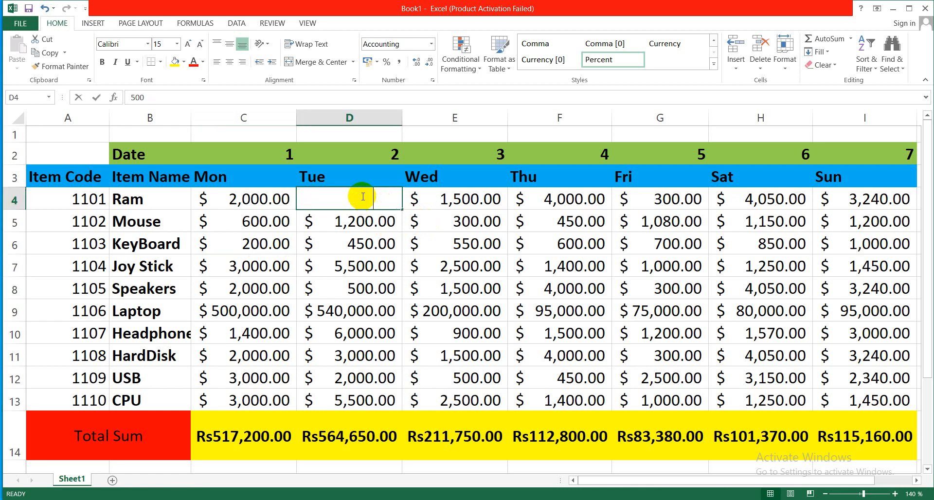
text(600)
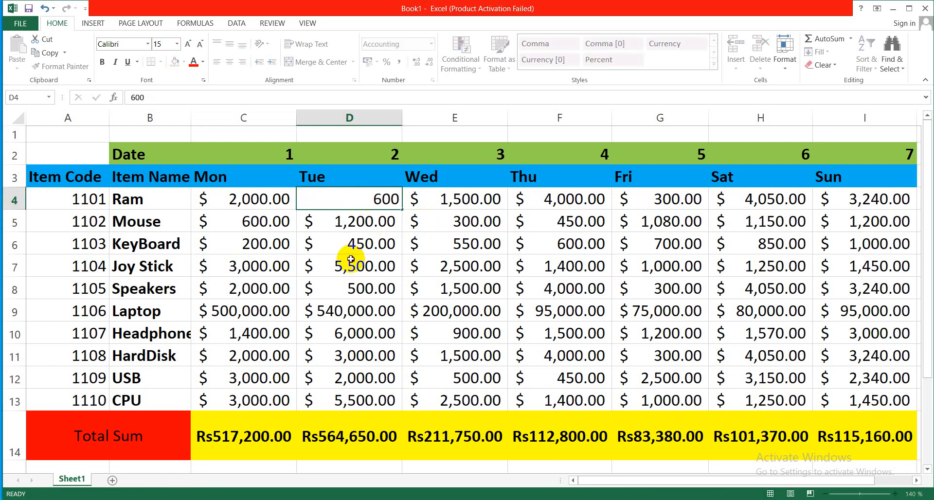
click(351, 259)
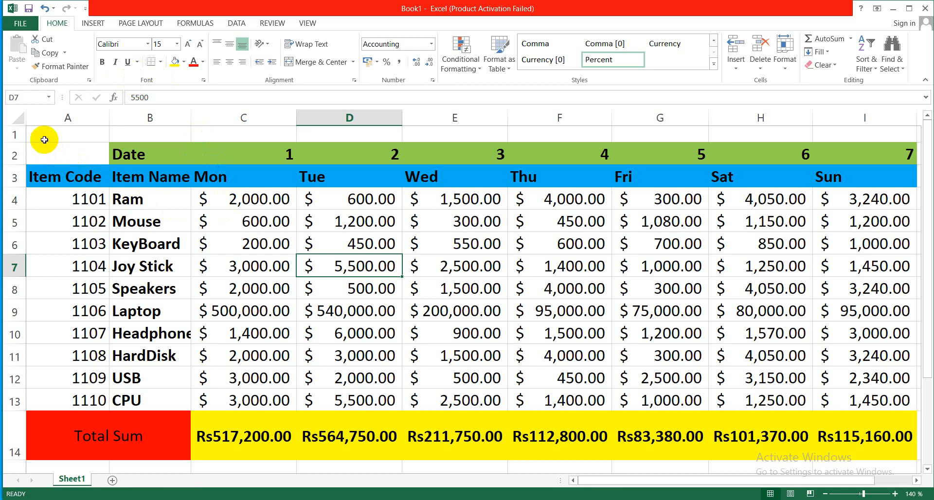
- Select the table from the Date row through the Total Sum row and protect the sheet, entering and re-entering the unprotect password
drag(47, 148, 851, 403)
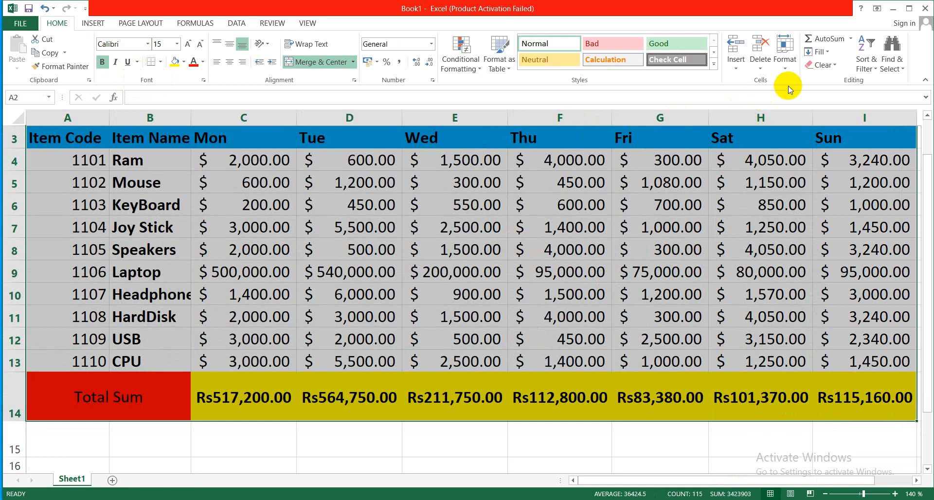
click(786, 67)
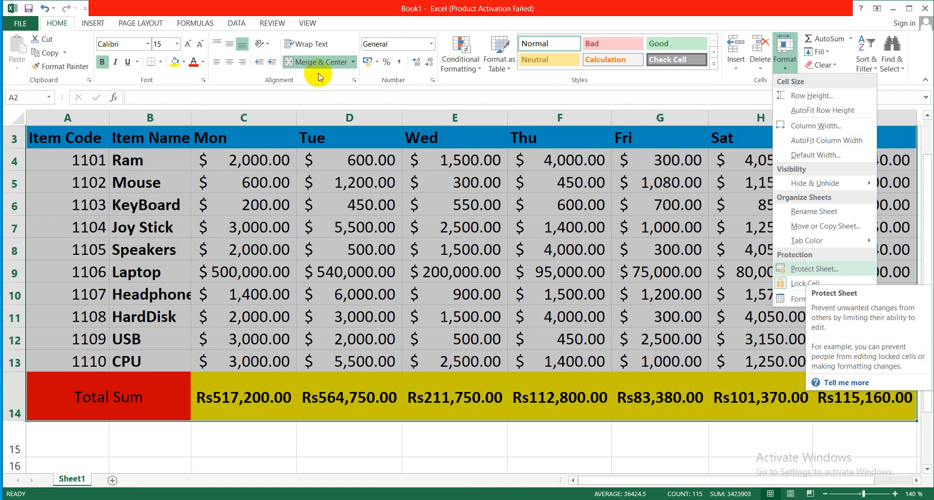
click(203, 24)
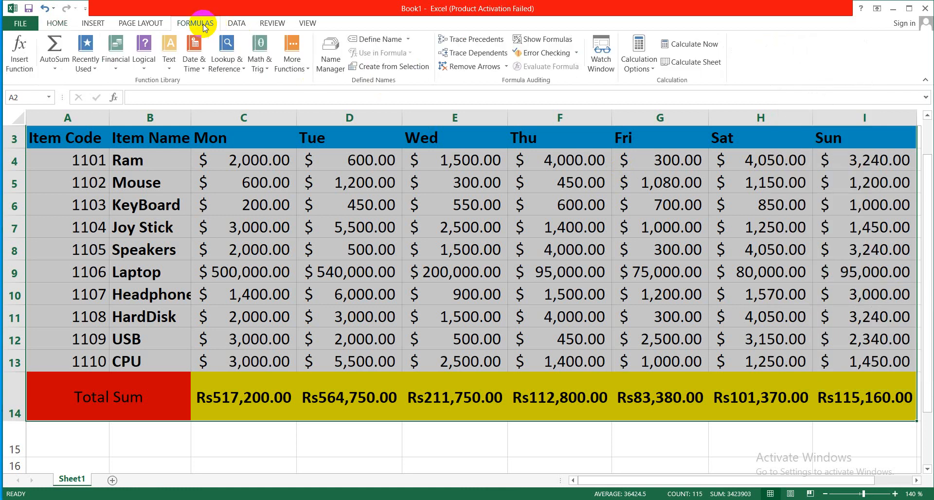
click(237, 24)
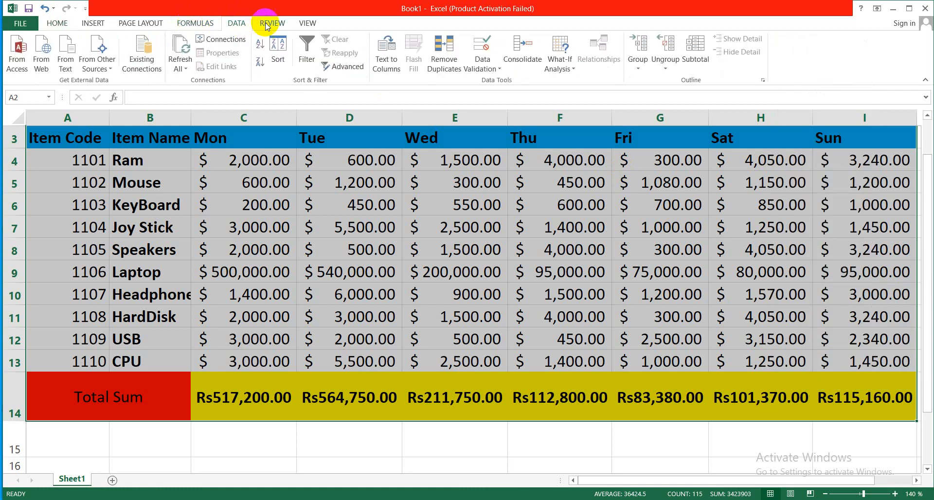
click(268, 25)
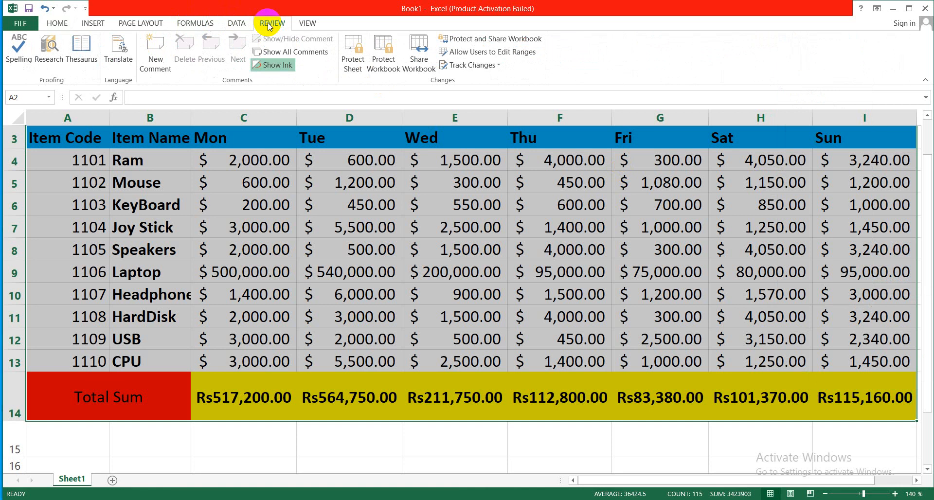
click(354, 71)
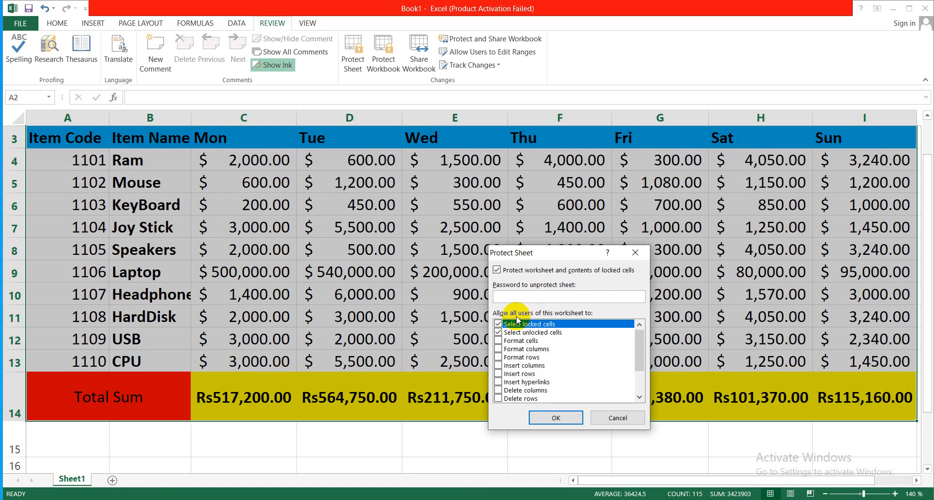
text(12)
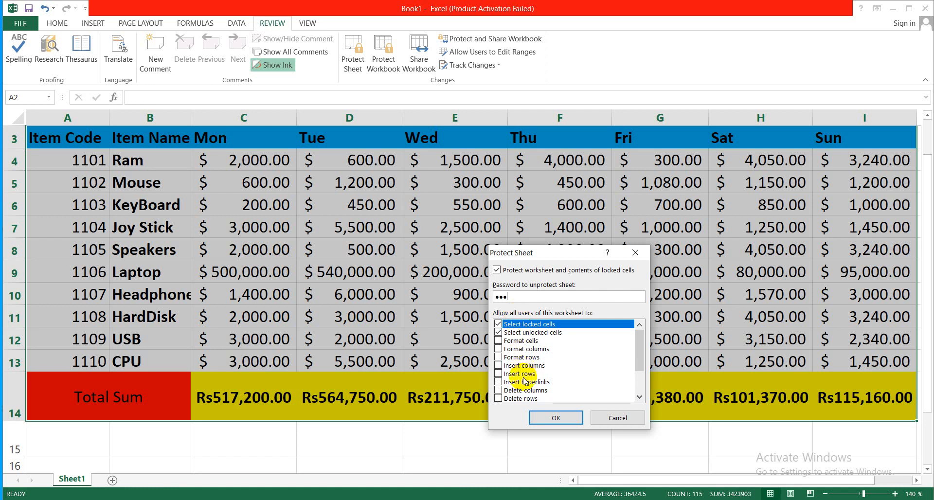
click(538, 417)
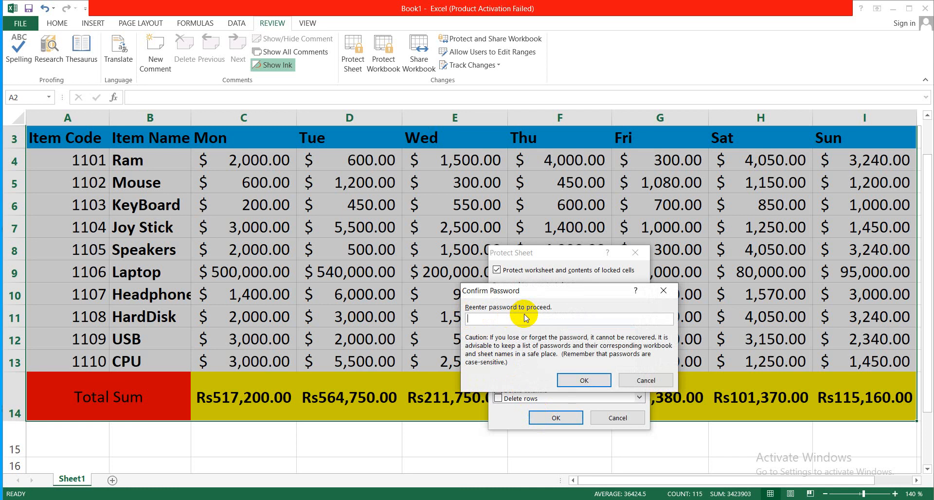
text(123)
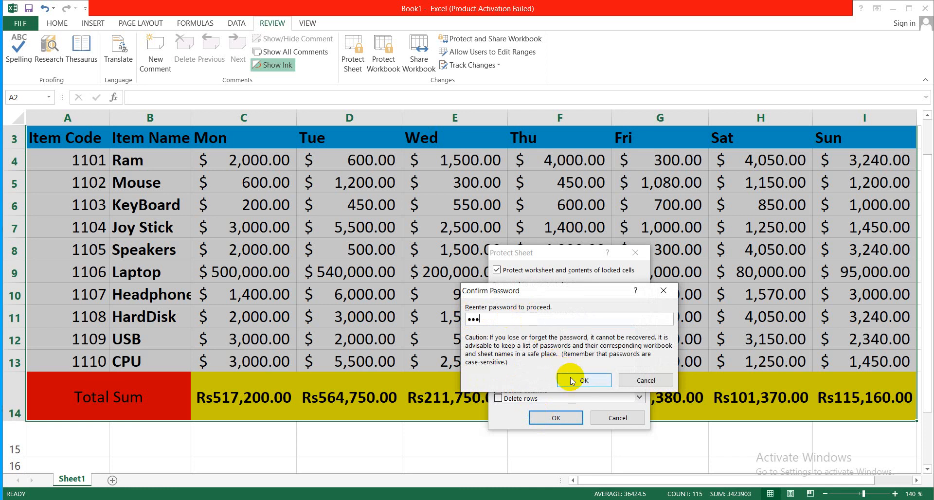
click(572, 381)
click(570, 377)
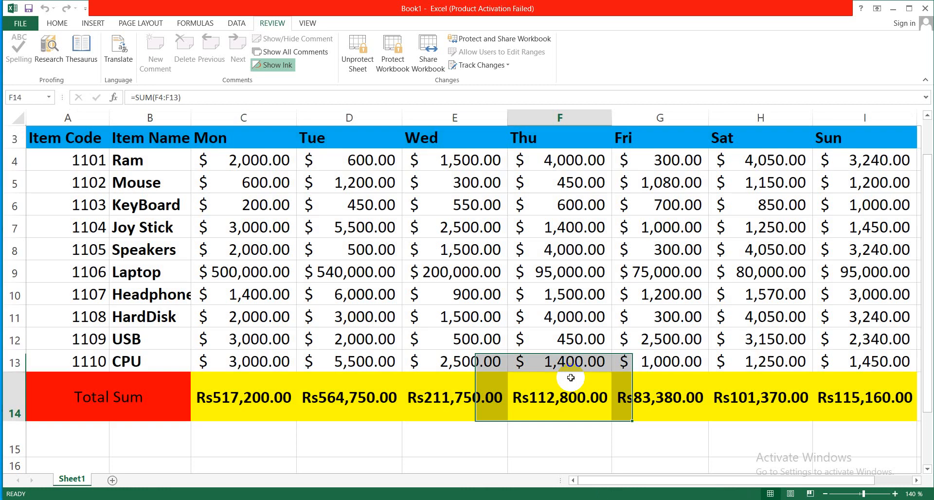
- Try to delete the Wednesday HardDisk, Monday Speakers and Wednesday Speakers amounts on the protected sheet, dismissing each alert
click(446, 319)
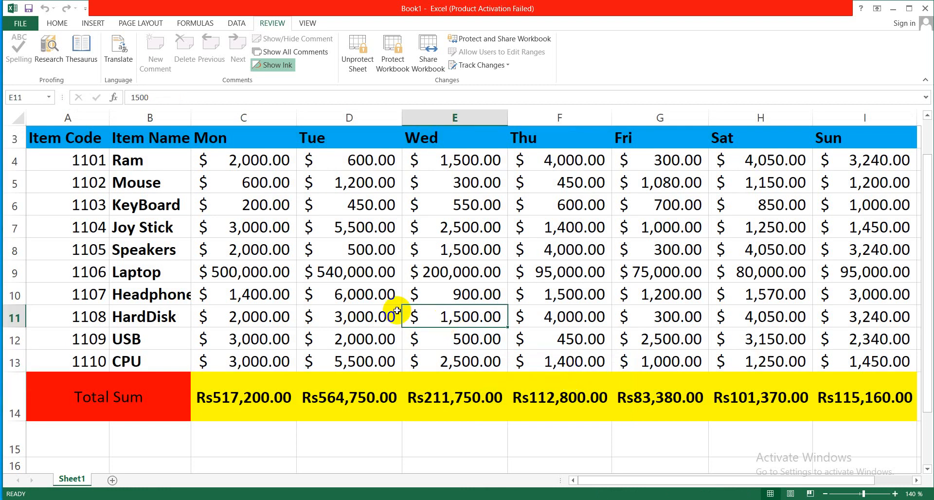
key(Delete)
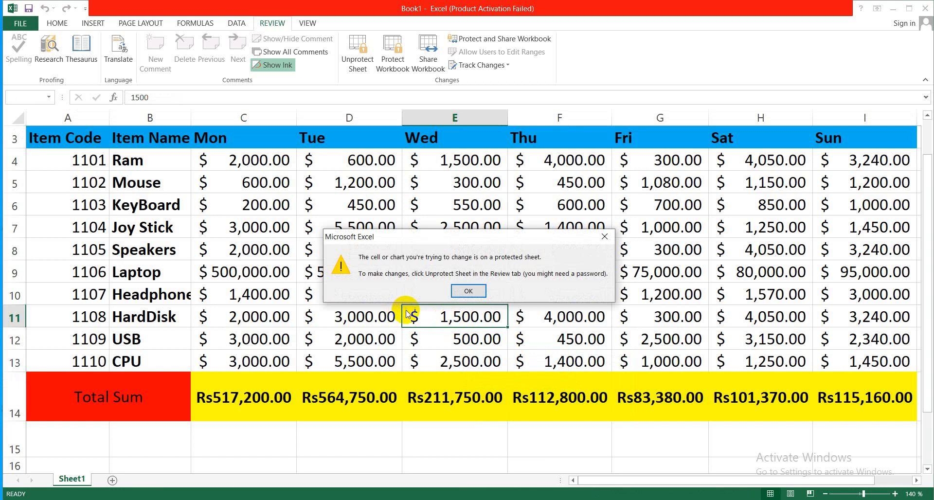
click(469, 294)
click(277, 245)
key(Delete)
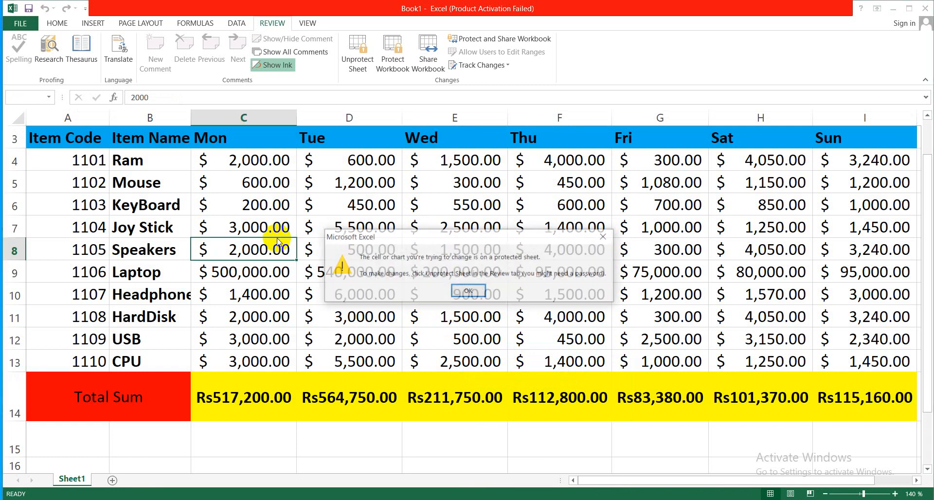
click(457, 292)
click(501, 252)
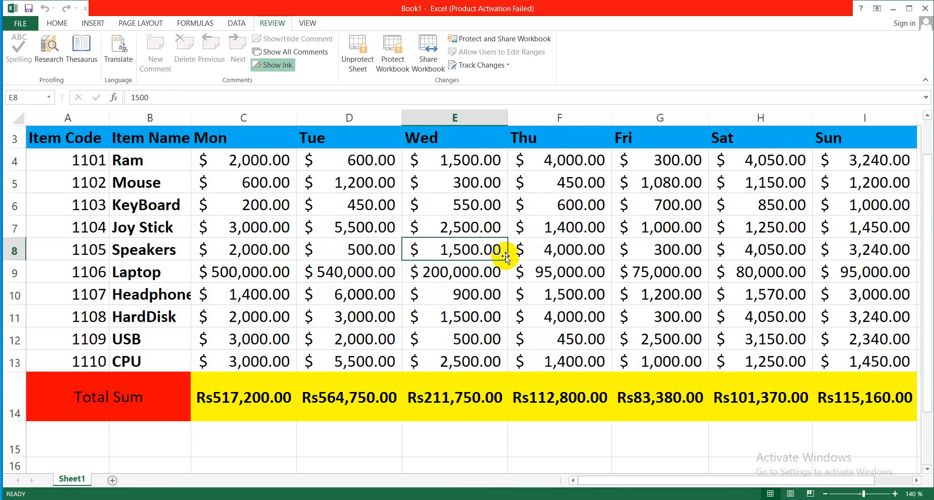
key(Delete)
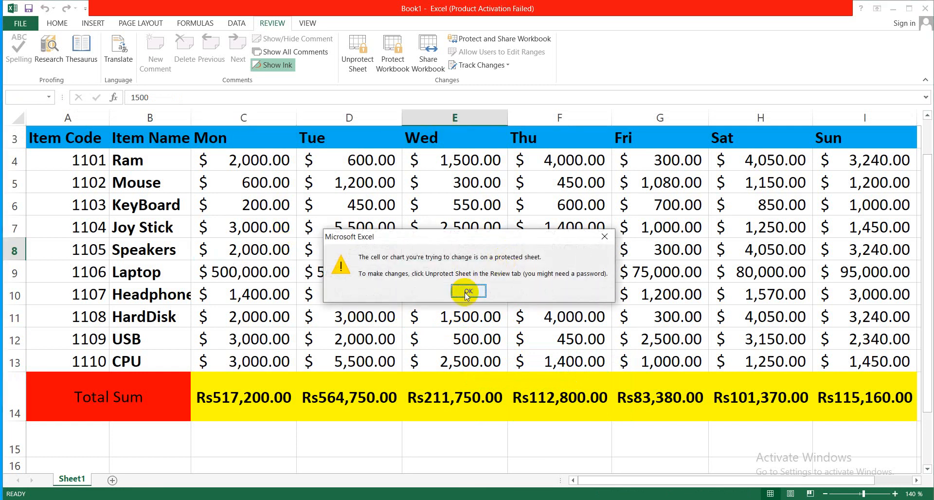
click(466, 292)
click(414, 292)
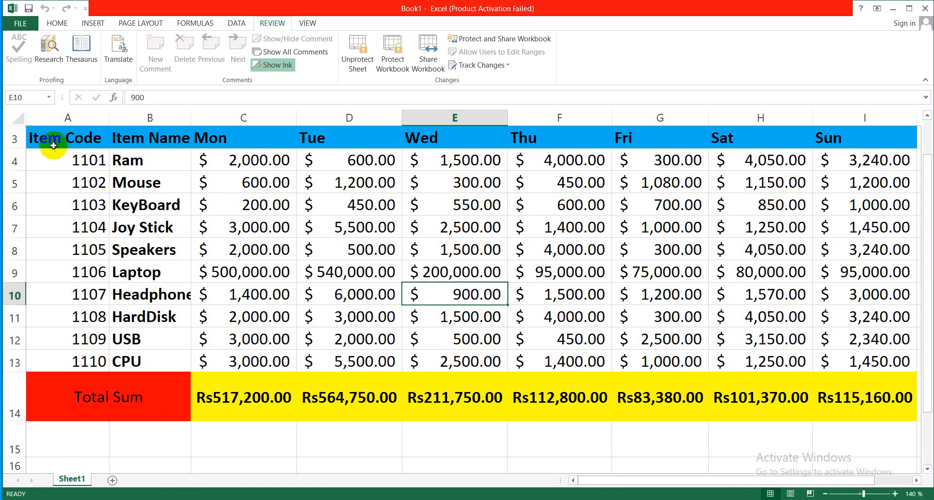
- Select the table from the header row through the Total Sum row and unprotect the sheet by entering its password
drag(45, 136, 842, 404)
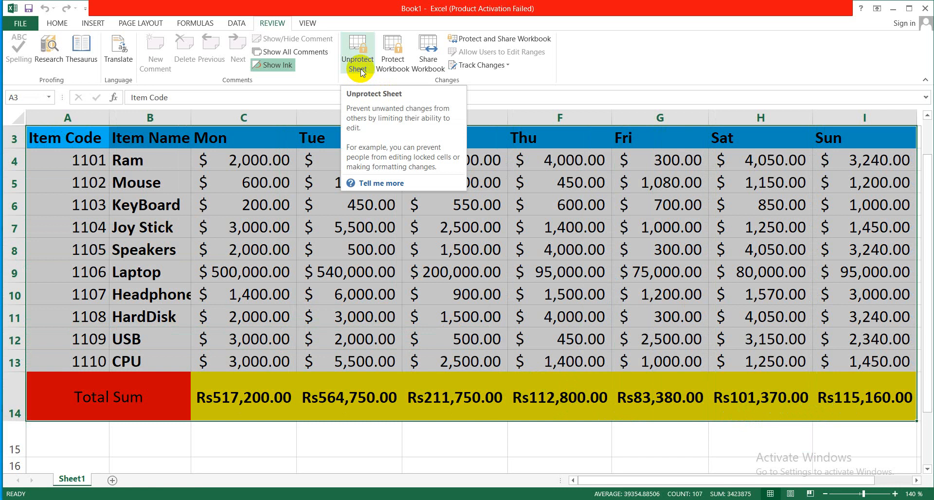
click(275, 26)
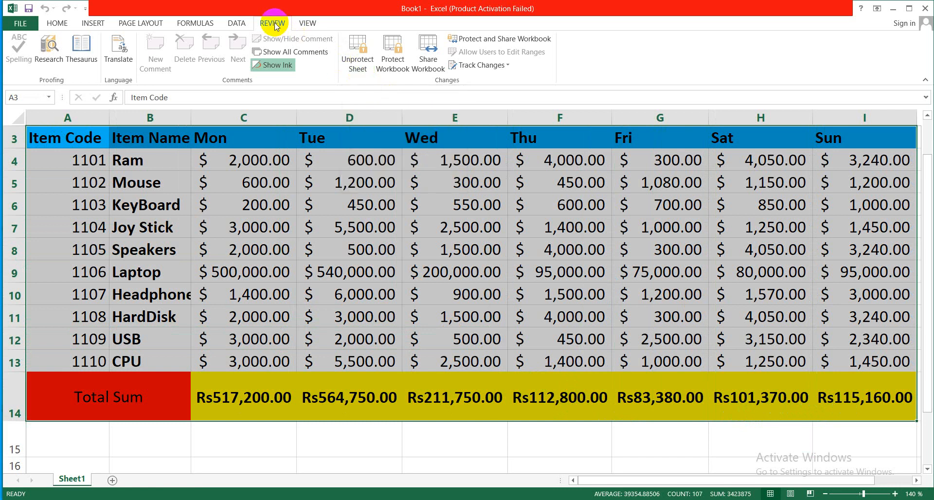
click(366, 66)
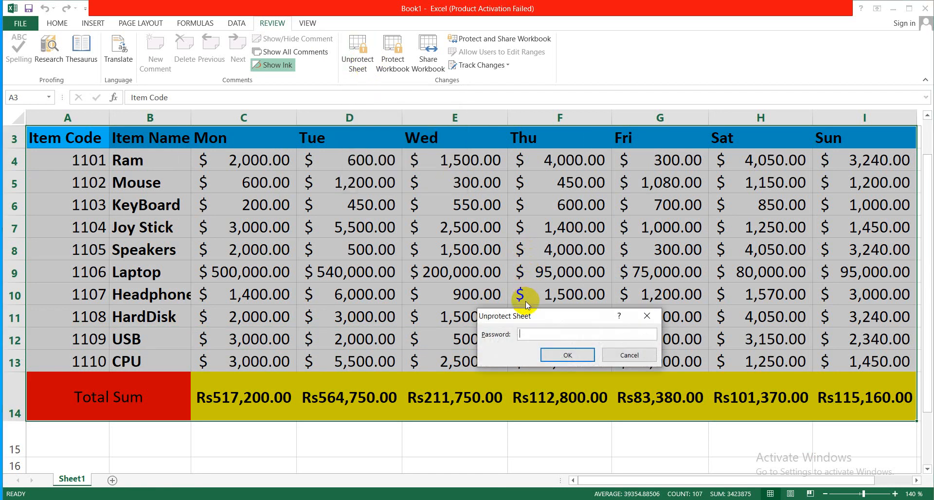
text(1)
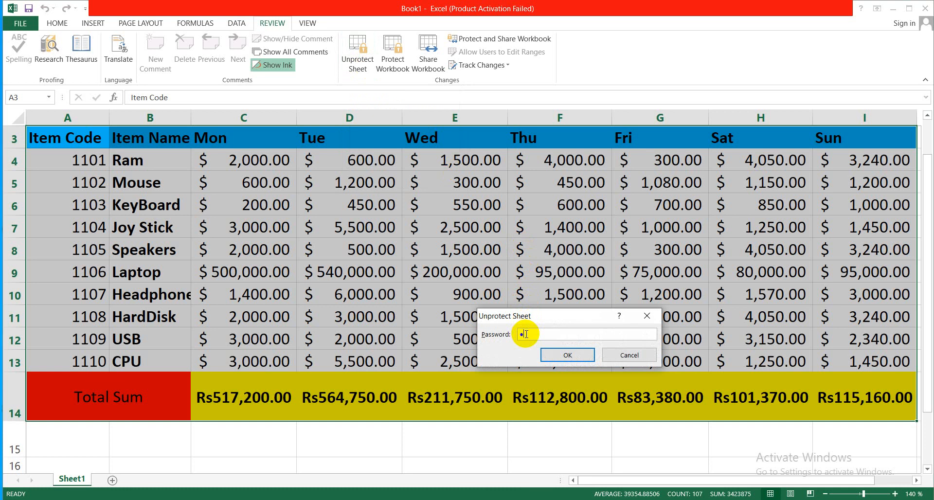
text(2)
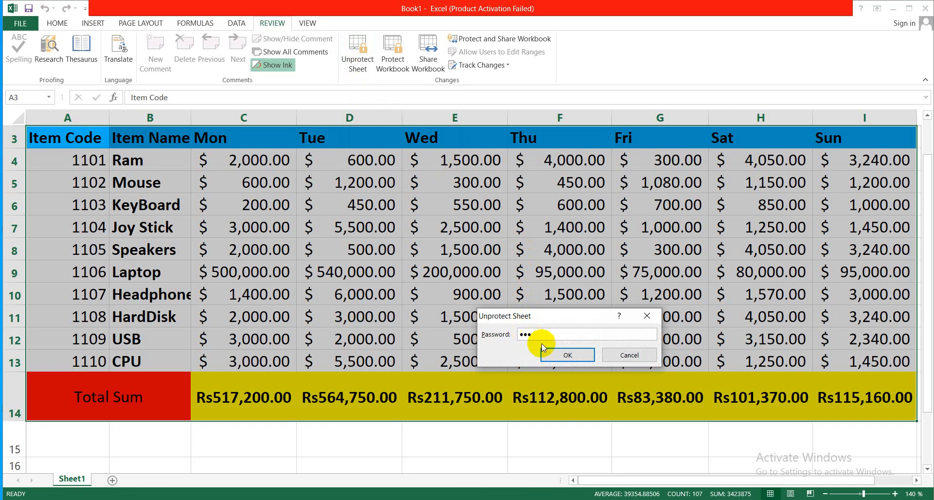
click(553, 354)
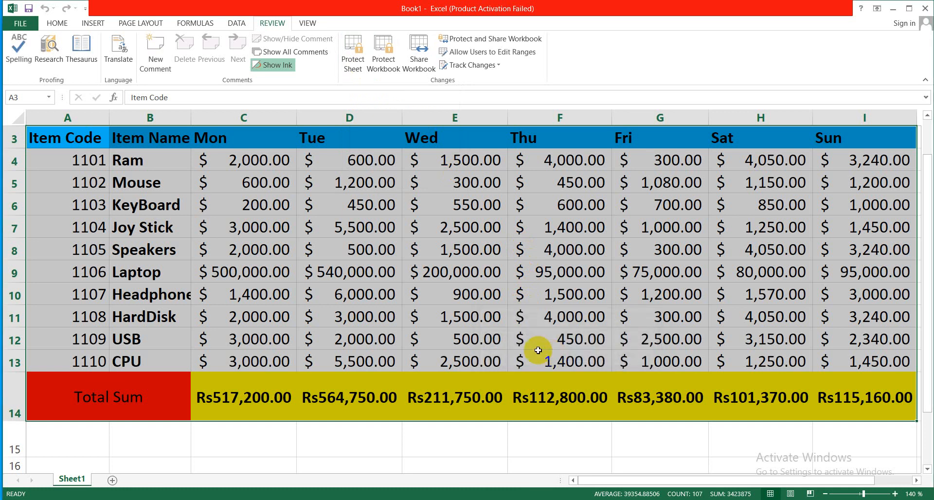
- Change the Wednesday amount for HardDisk in cell E11 to 600
click(470, 317)
text(600)
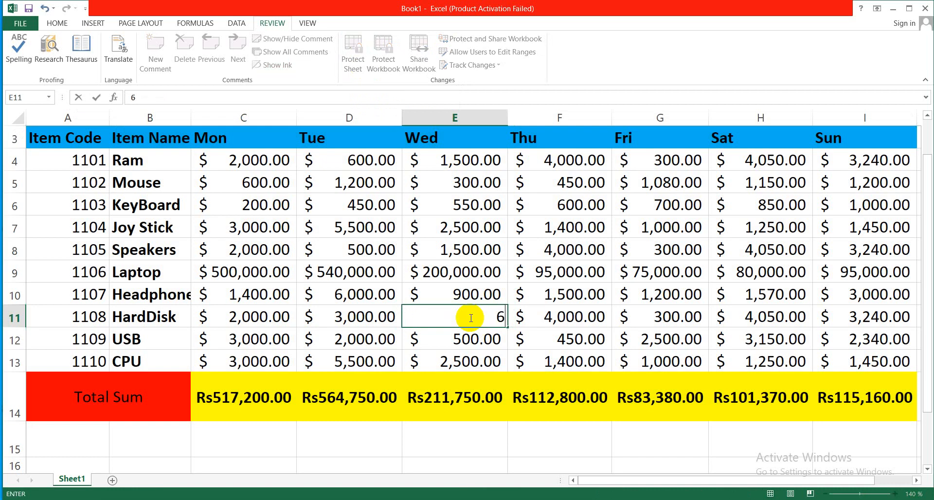
click(456, 360)
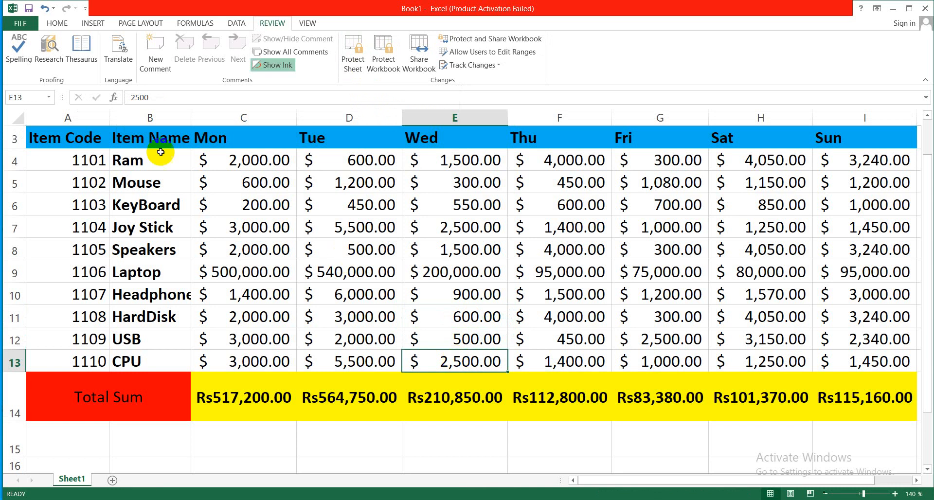
click(57, 24)
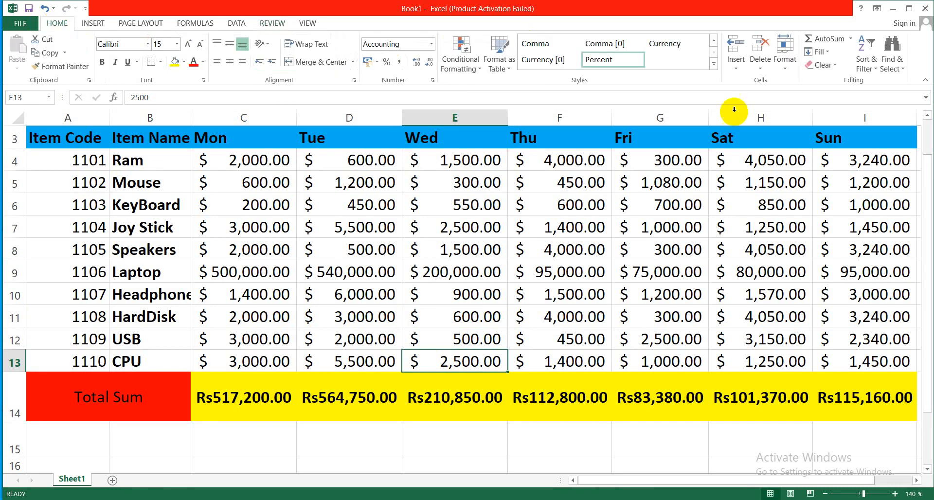
click(788, 69)
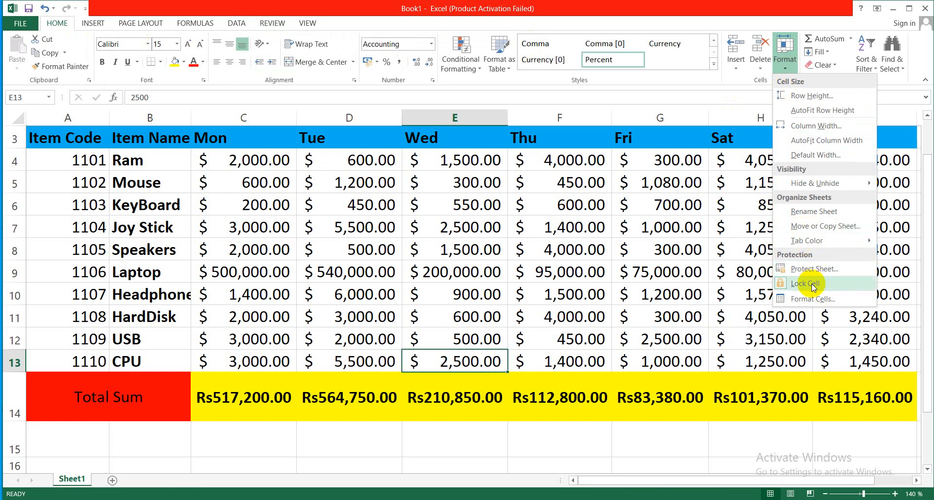
click(436, 287)
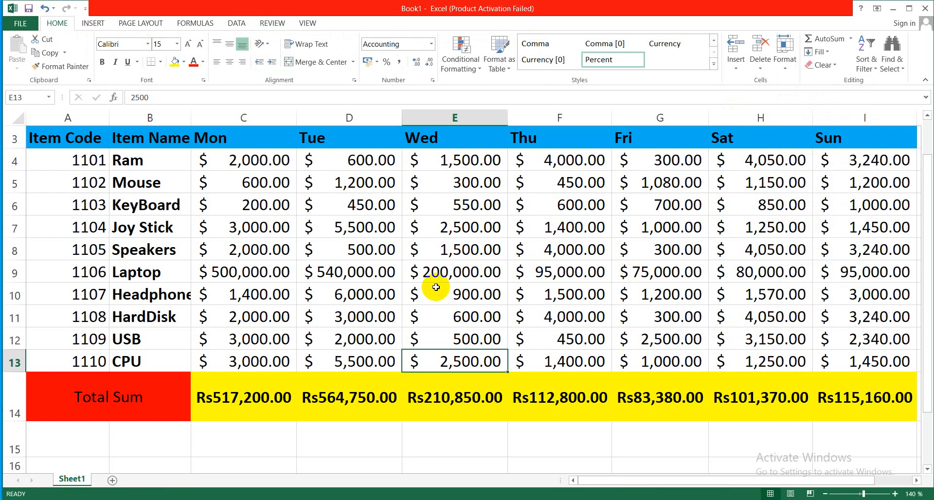
click(336, 248)
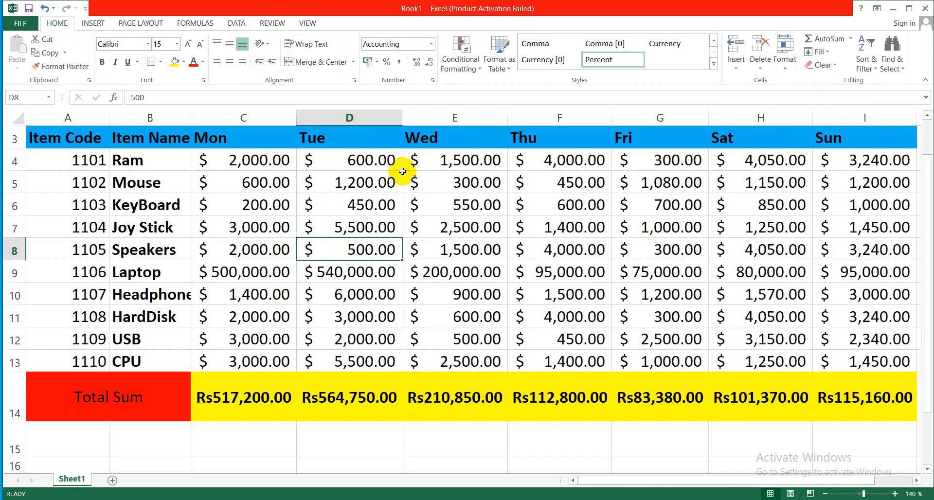
drag(388, 159, 387, 365)
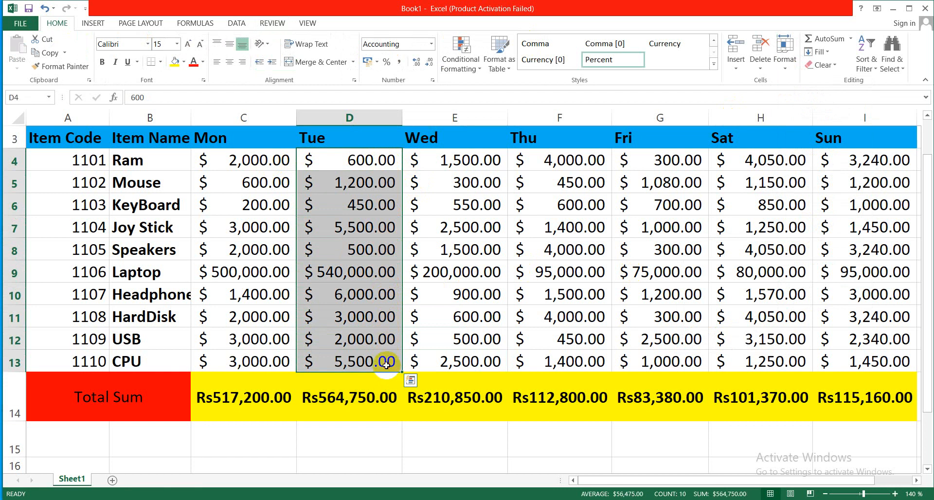
click(345, 225)
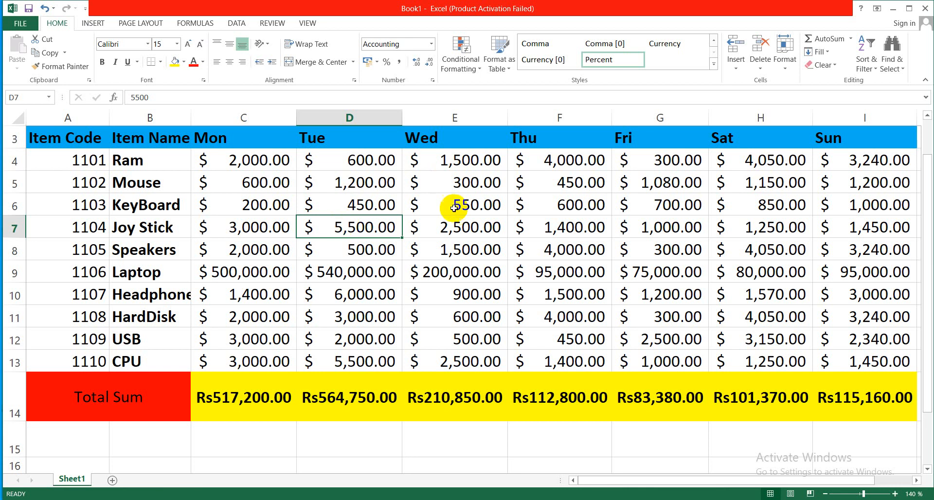
click(786, 72)
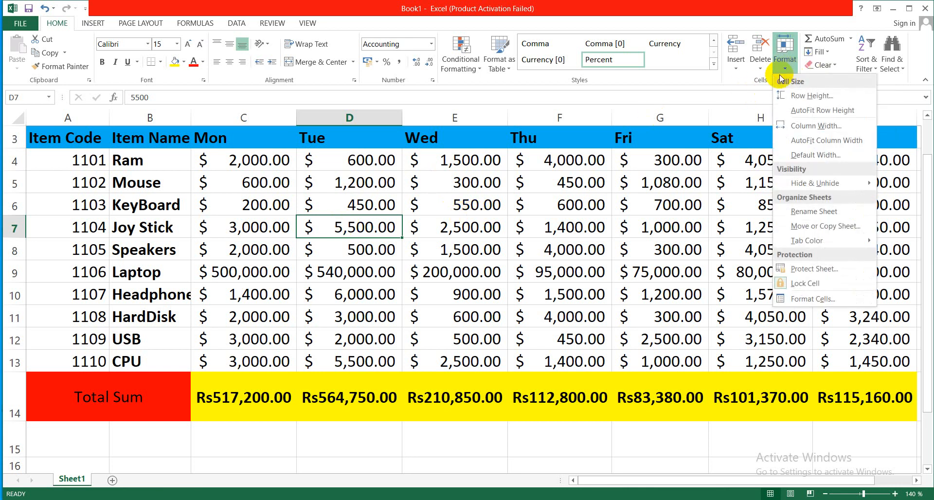
click(523, 214)
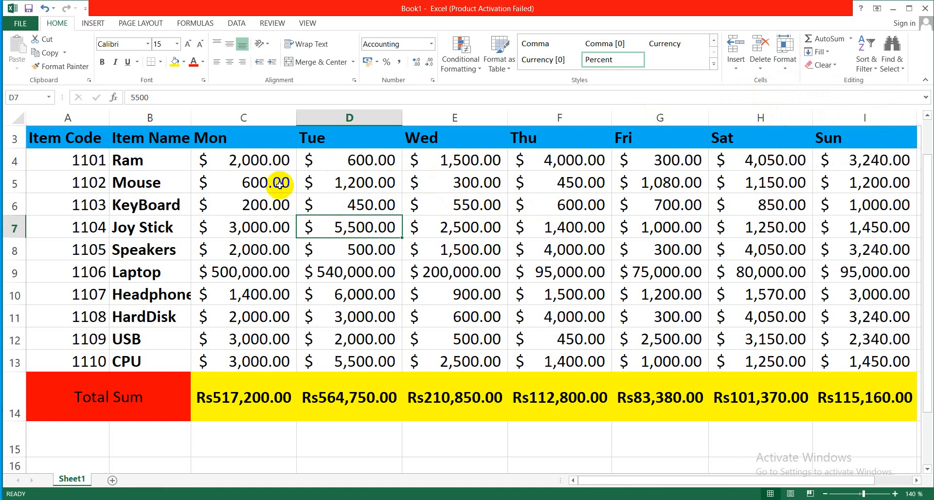
- Turn off cell locking for the Monday and Tuesday amounts from the Ram row through the Total Sum row (C4:D14)
drag(253, 168, 346, 398)
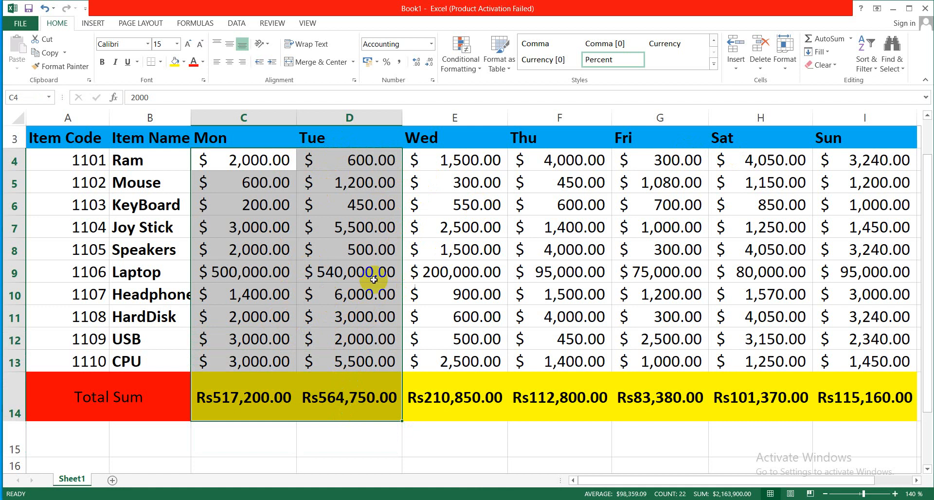
click(783, 67)
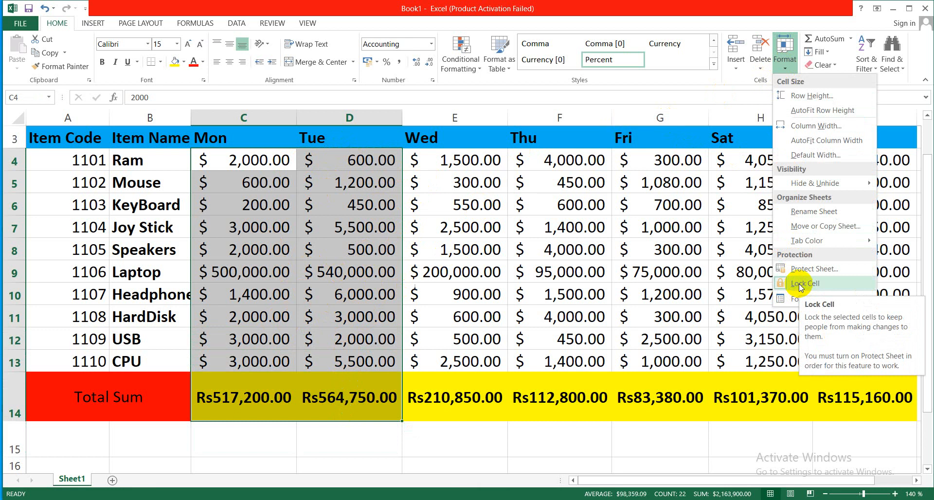
click(799, 286)
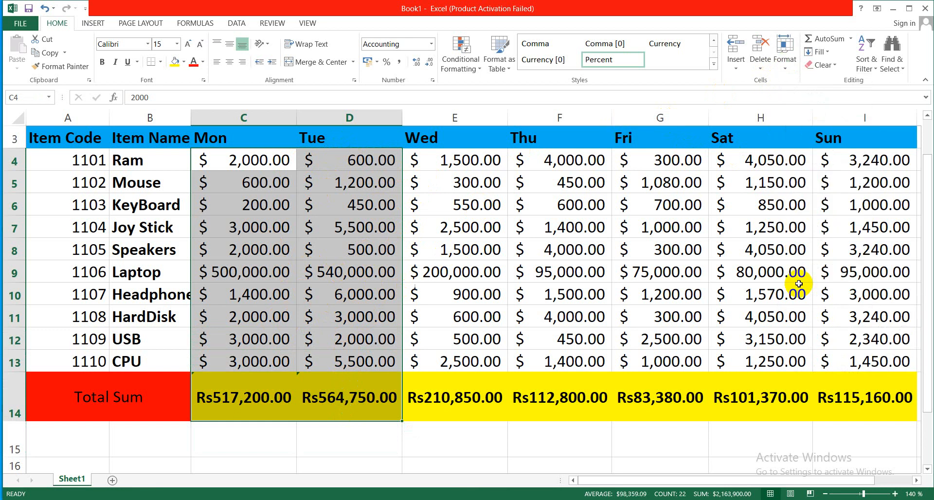
click(454, 271)
- Select the table from the header row through the Total Sum row and protect the sheet, entering and re-entering the unprotect password
drag(28, 139, 837, 399)
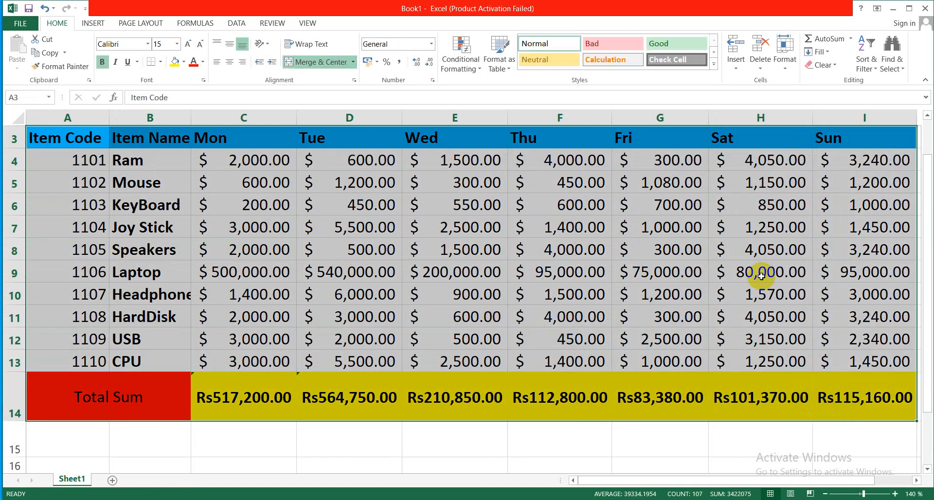
click(783, 69)
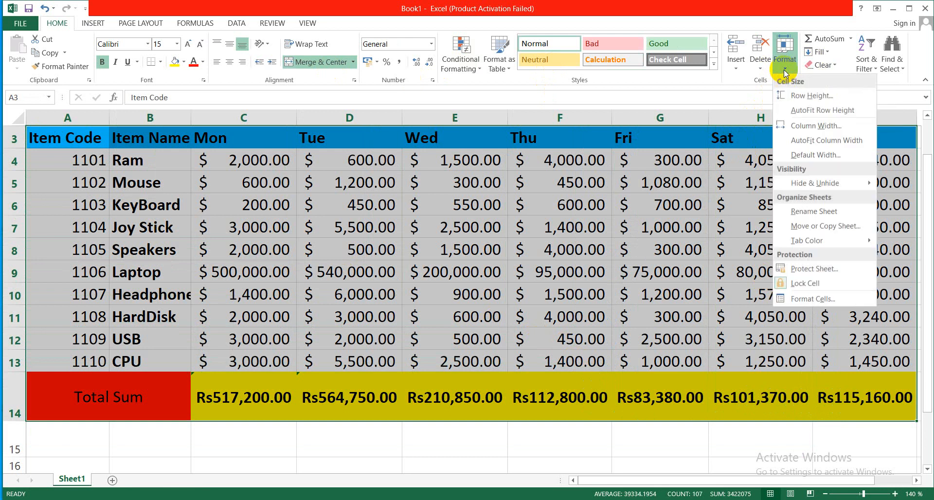
click(803, 269)
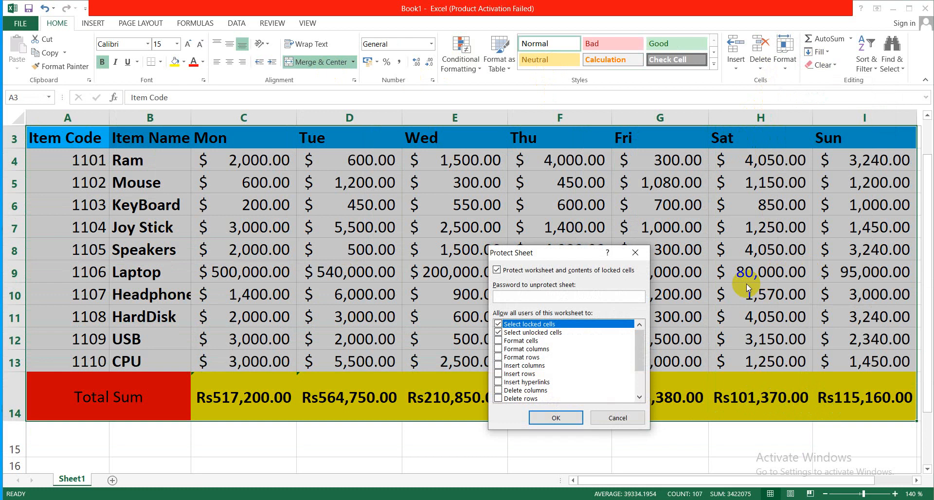
text(1)
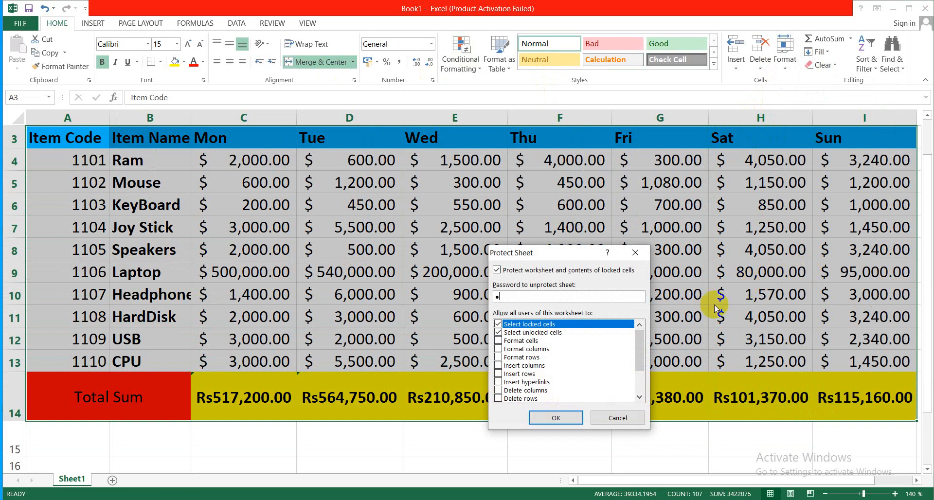
click(540, 419)
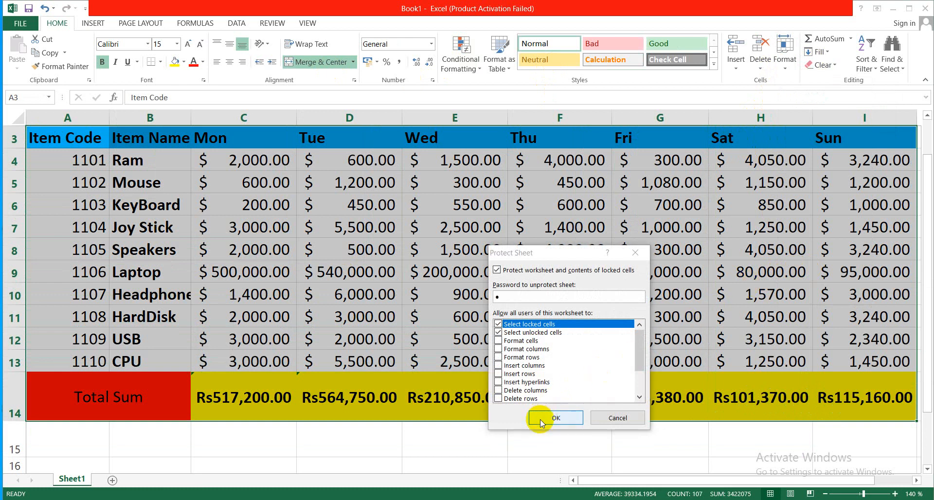
text(1)
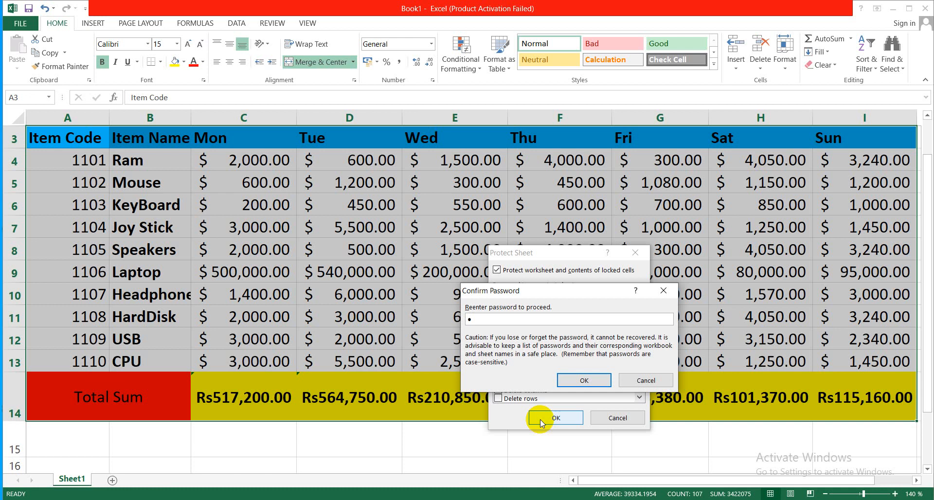
click(572, 381)
- Try to edit the locked Thursday Laptop and Saturday Joy Stick amounts on the protected sheet, dismissing each alert
click(454, 340)
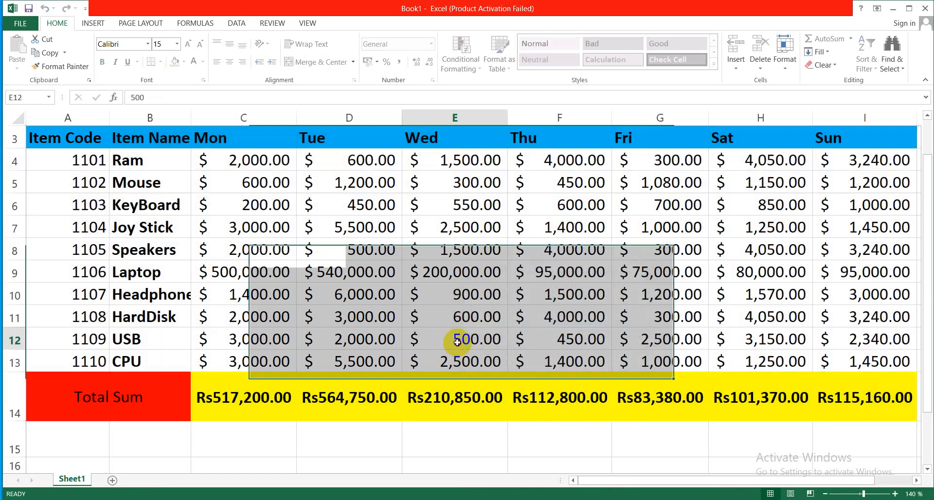
double_click(593, 272)
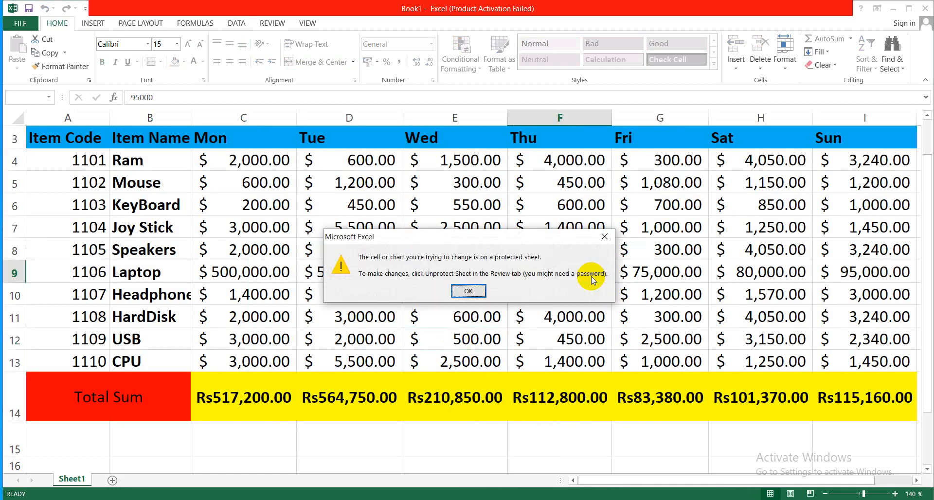
click(467, 291)
click(742, 239)
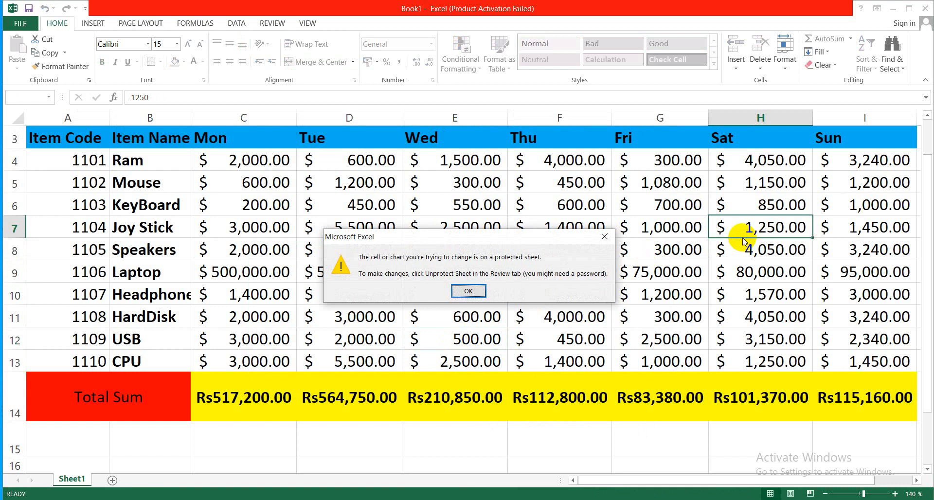
click(477, 290)
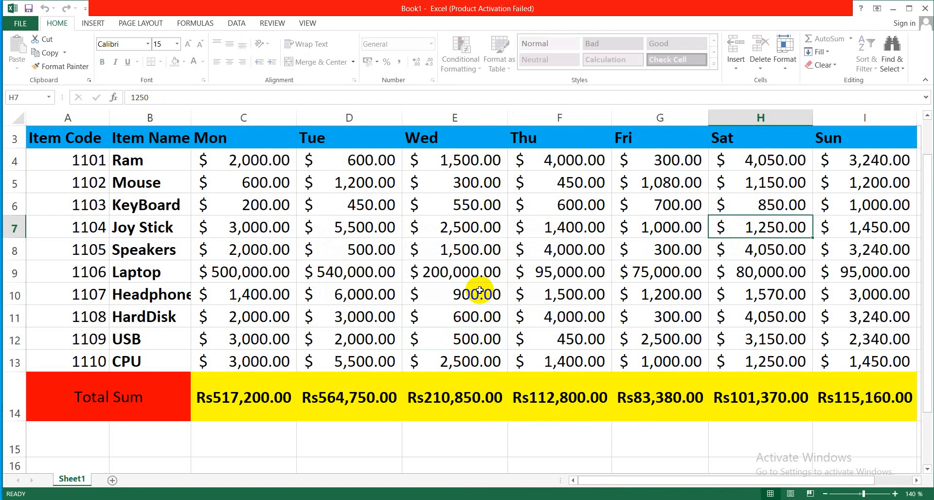
- Change the unlocked Monday amount for Ram in cell C4 to 2345 while the sheet is protected
click(282, 162)
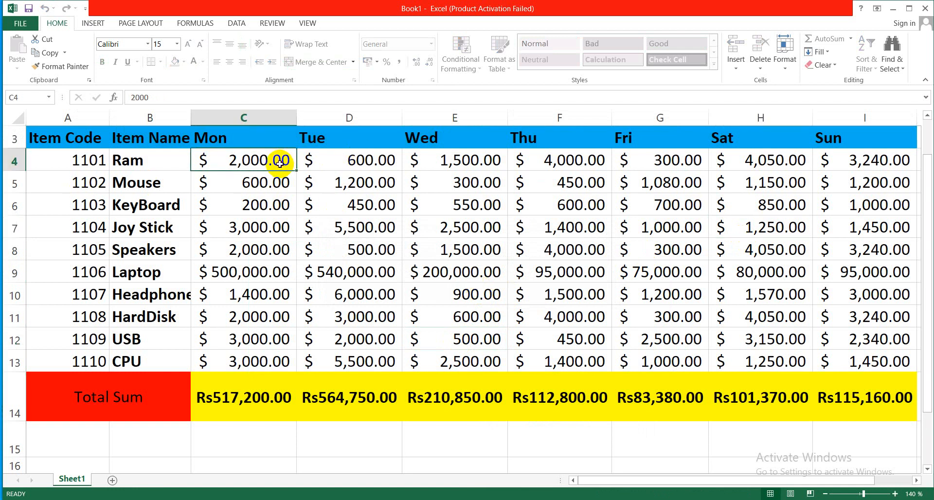
text(2345)
click(267, 213)
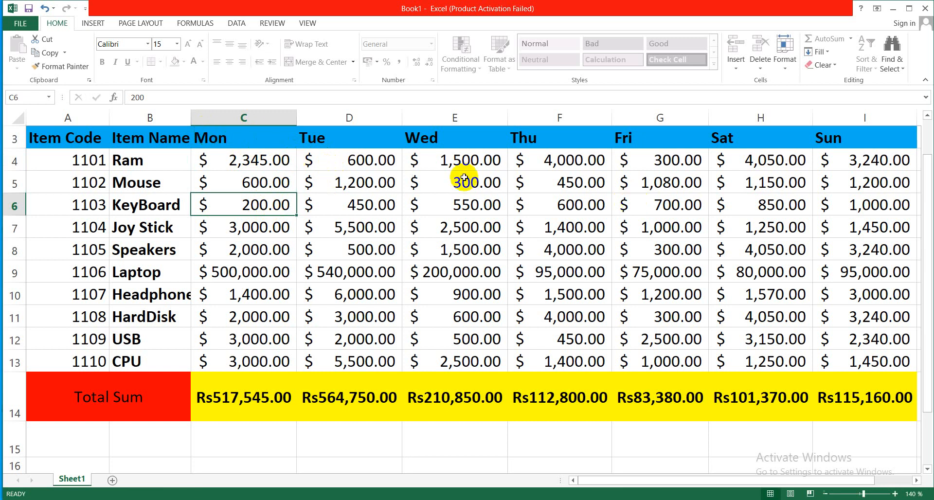
drag(252, 136, 371, 312)
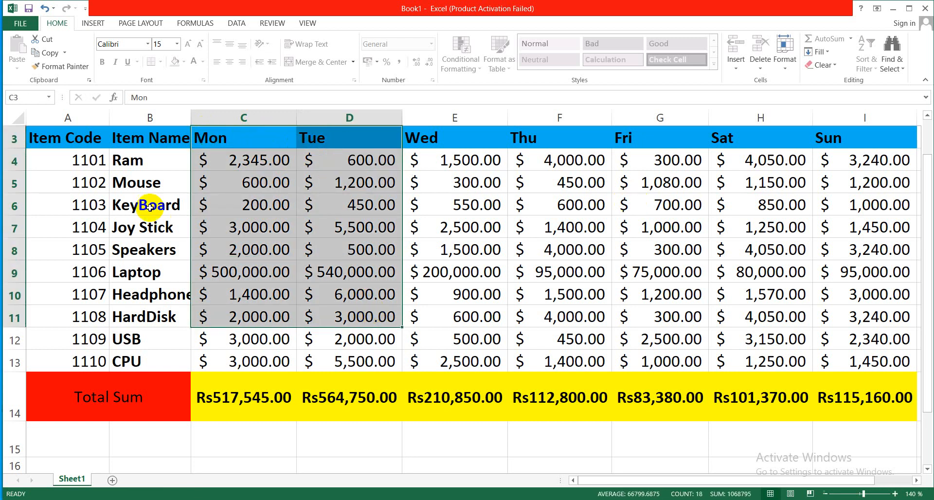
- Select the table from the header row through the Total Sum row and remove the sheet protection by entering its password
drag(58, 140, 832, 378)
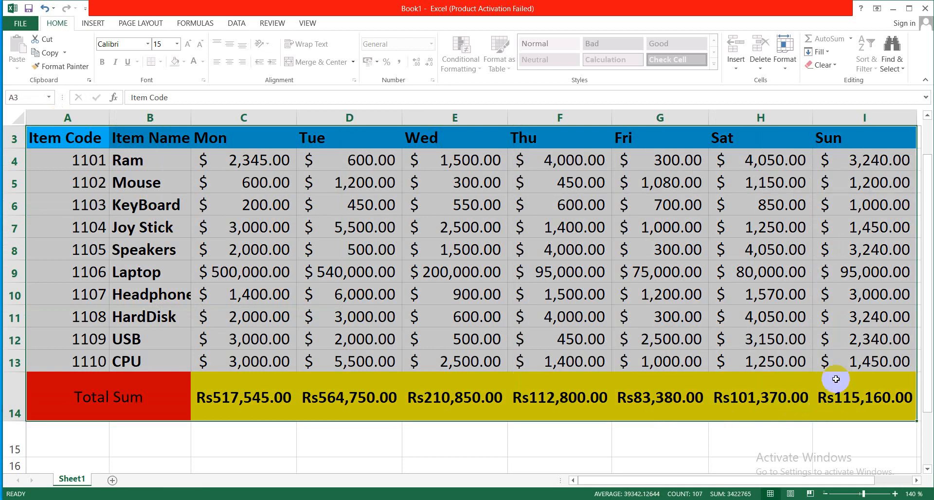
click(786, 67)
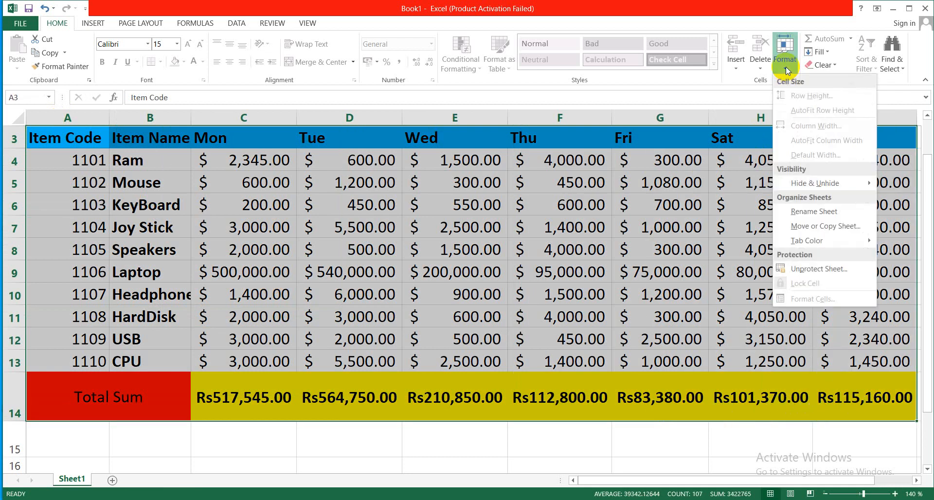
click(813, 269)
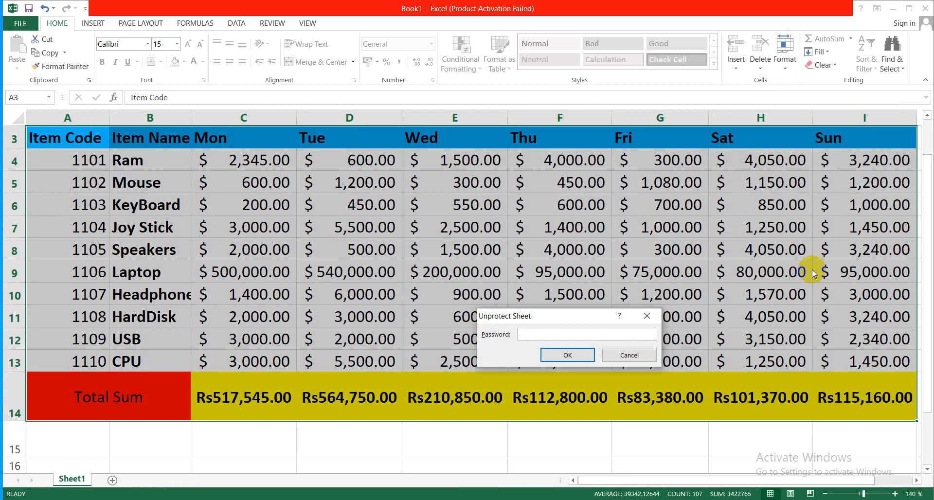
text(1)
click(549, 355)
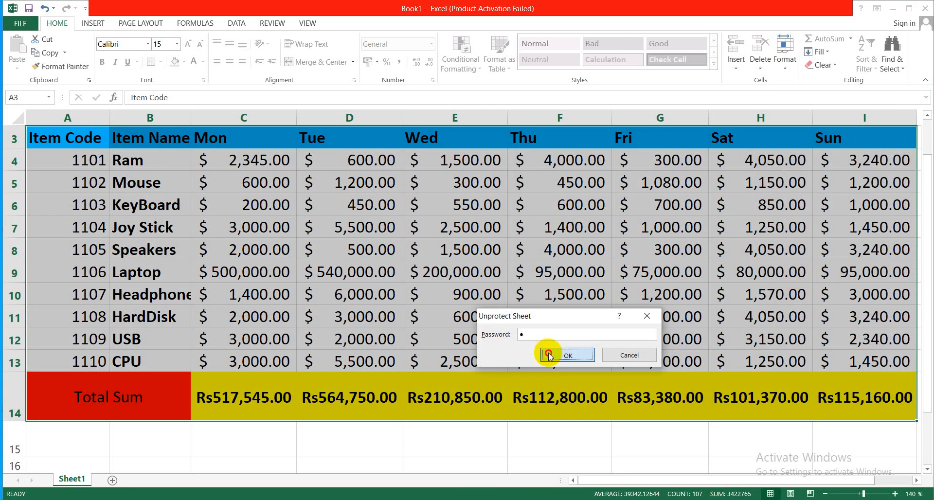
- Change the Thursday amount for USB in cell F12 to 1000
click(554, 338)
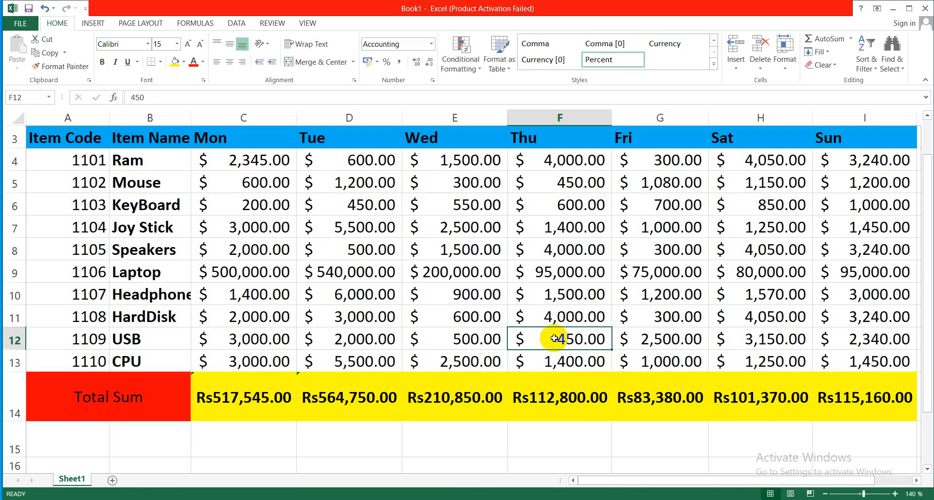
text(1000)
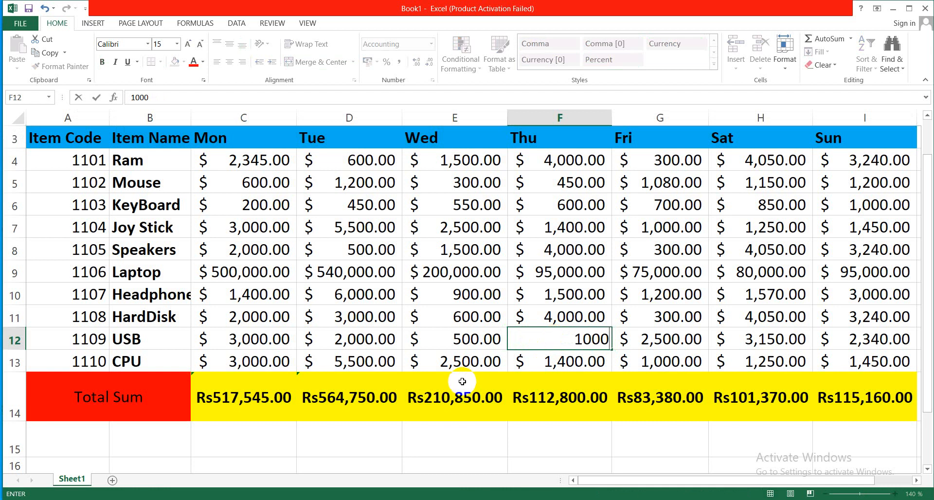
click(462, 382)
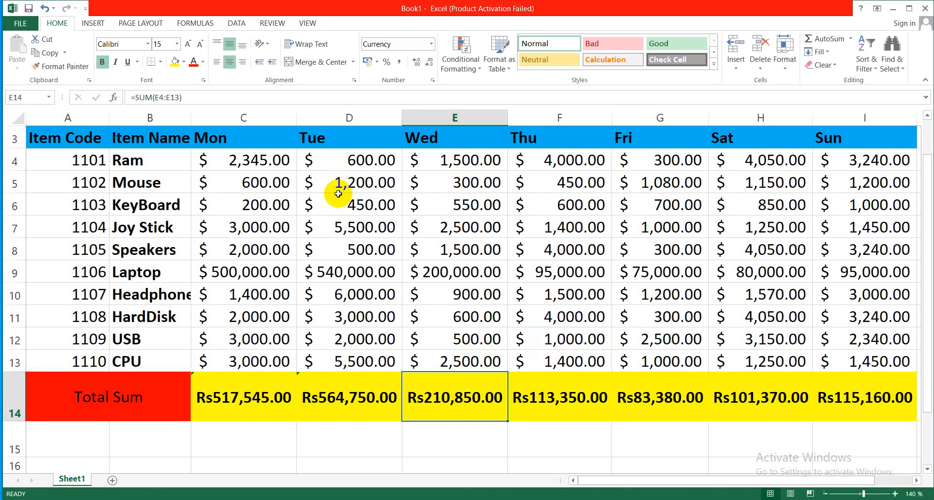
- Add a new blank worksheet after Sheet1 and return to Sheet1
click(272, 23)
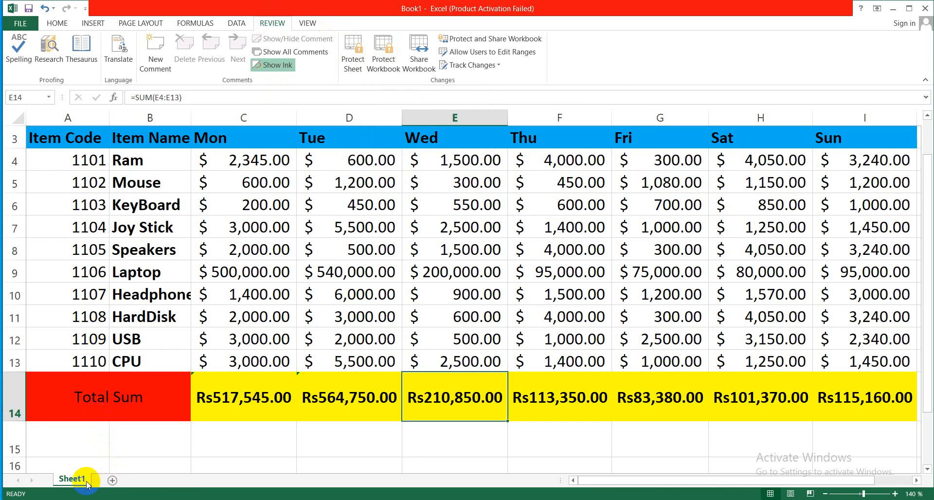
click(112, 481)
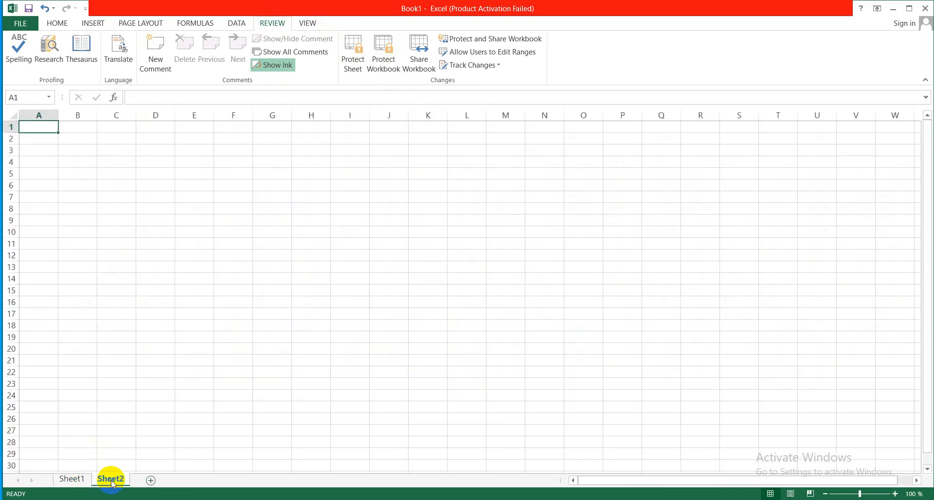
click(72, 478)
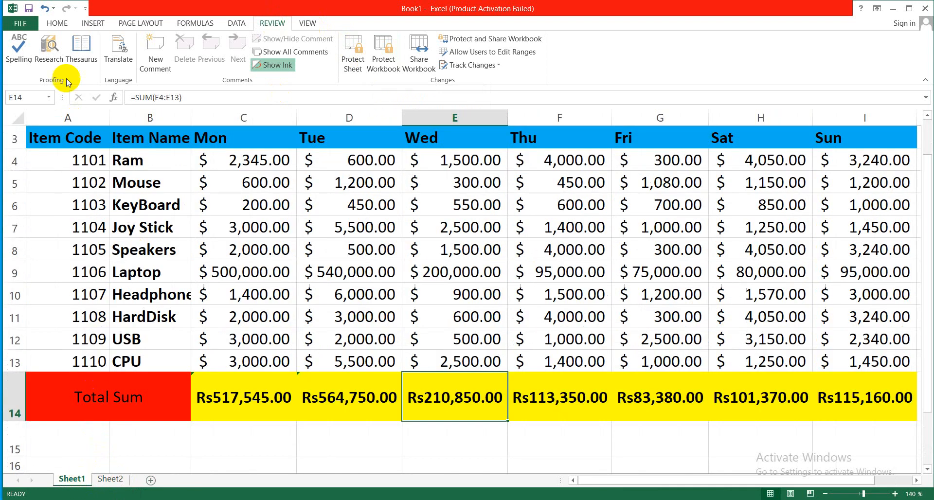
- Insert another blank worksheet in front of Sheet1
click(57, 24)
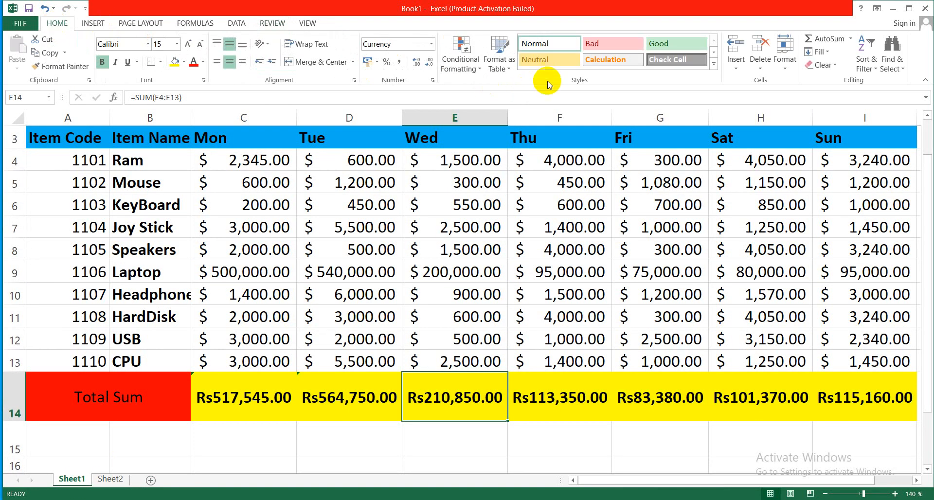
click(736, 71)
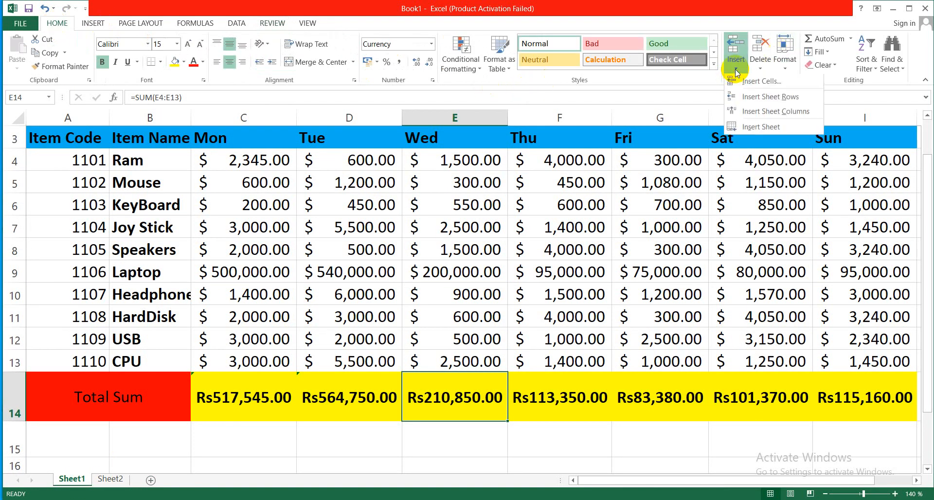
click(757, 125)
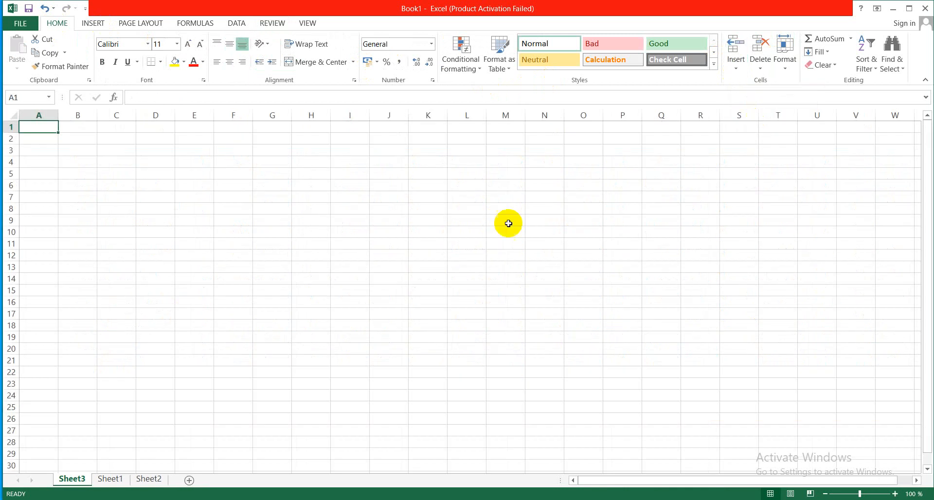
- Switch among Sheet2, Sheet1 and Sheet3 to view each worksheet, ending on Sheet2
click(150, 479)
ctrl+click(125, 481)
click(114, 480)
click(72, 479)
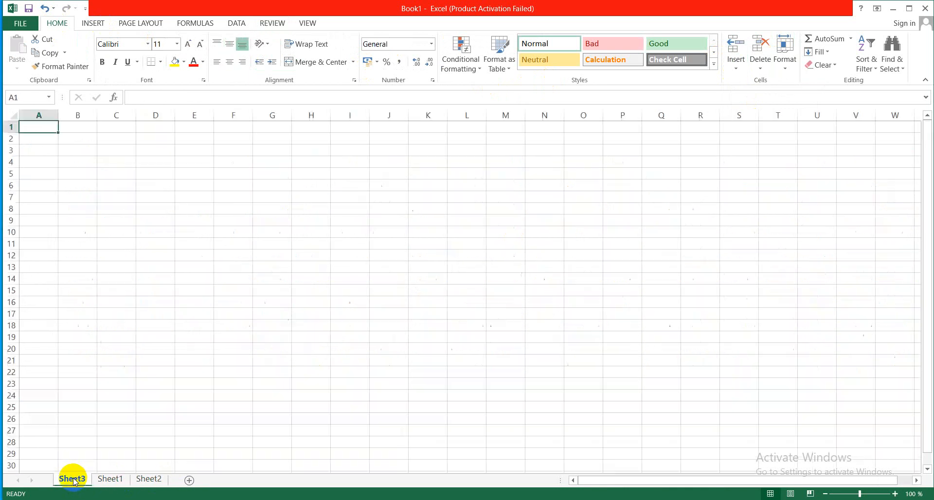
ctrl+click(113, 480)
click(114, 479)
click(149, 479)
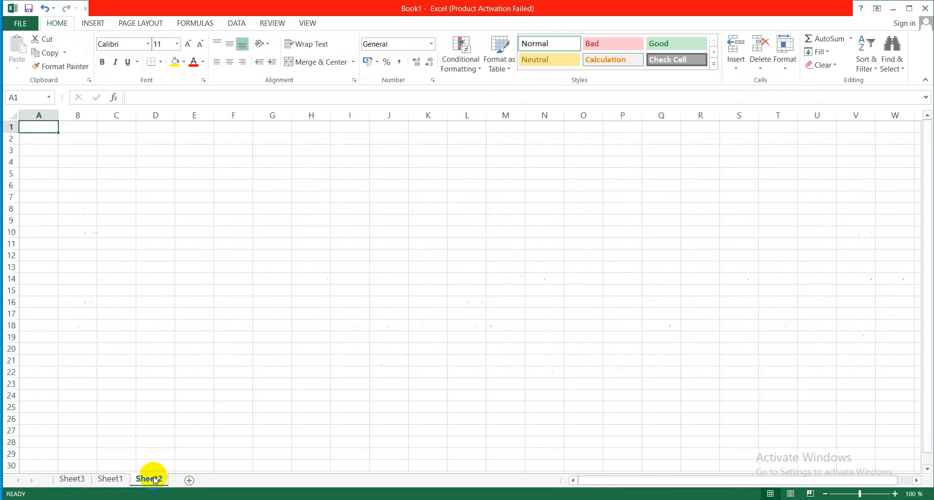
- Delete the blank worksheet Sheet2 and select the Wednesday KeyBoard amount in cell E6 of Sheet1
click(762, 68)
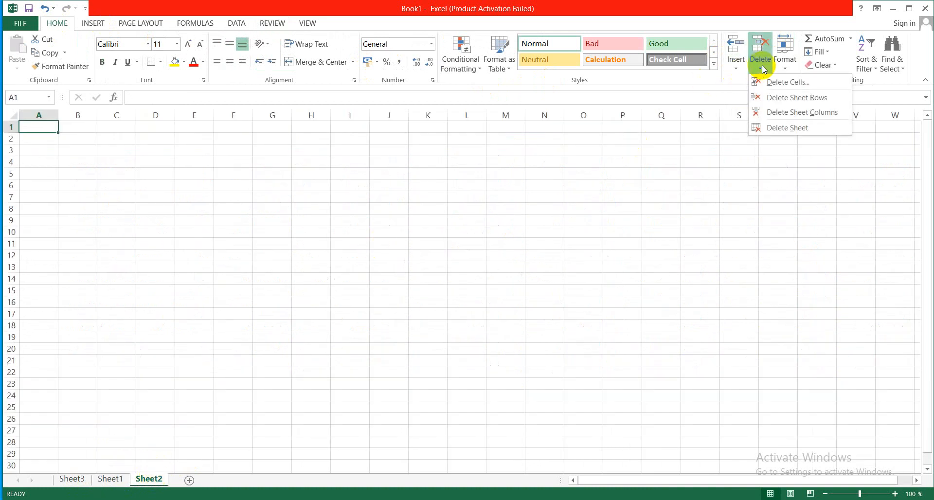
click(787, 128)
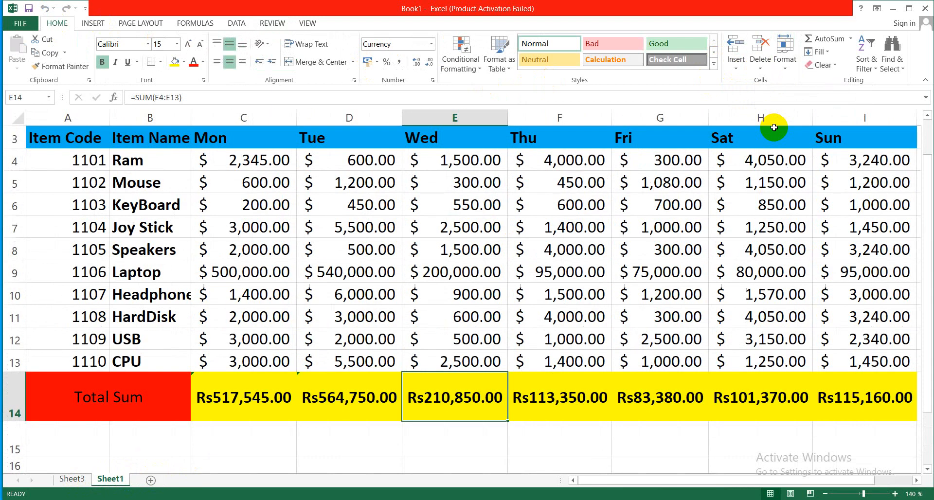
click(499, 211)
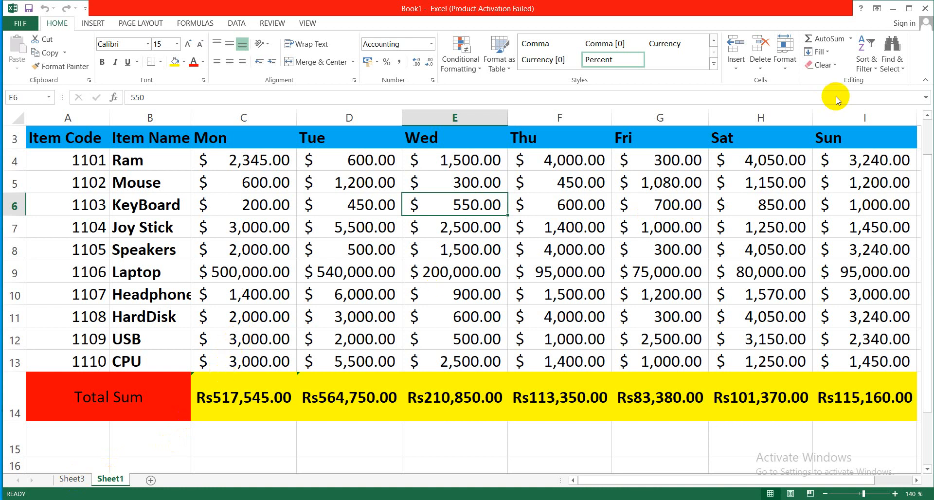
- Protect the workbook structure with a password, entering and confirming the protection password
click(272, 24)
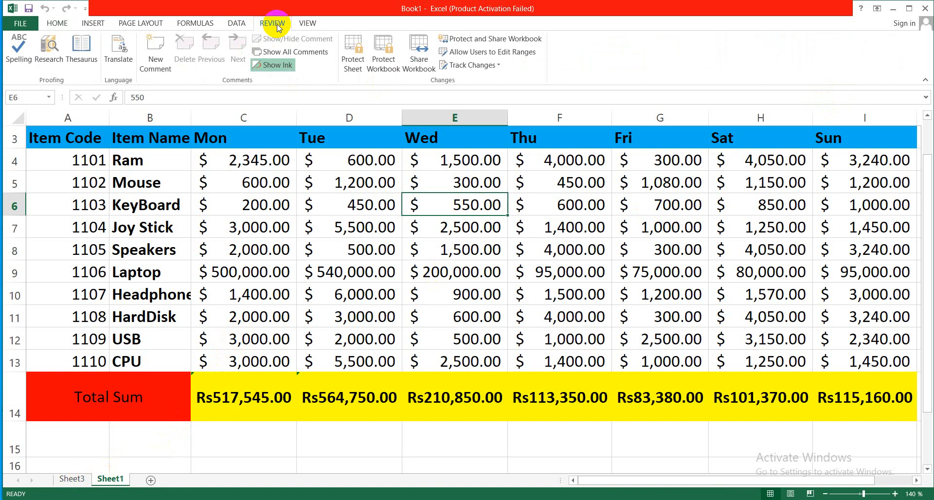
click(390, 73)
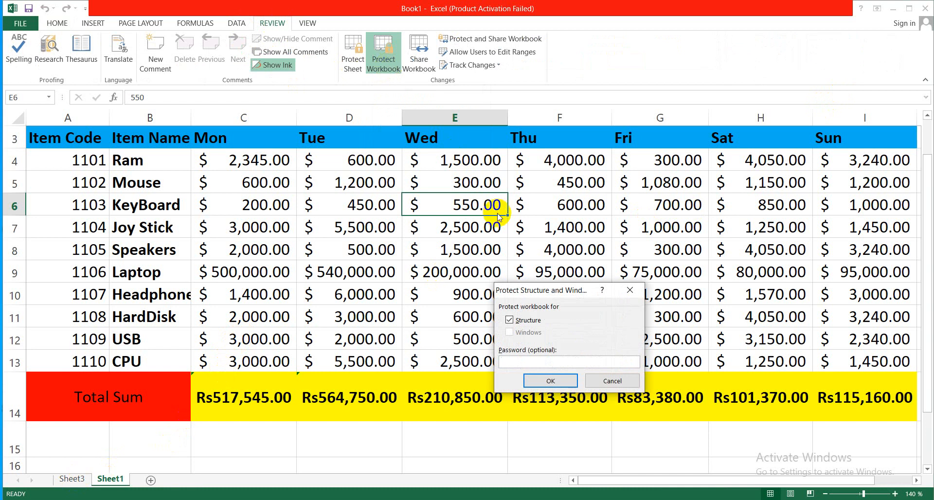
text(•)
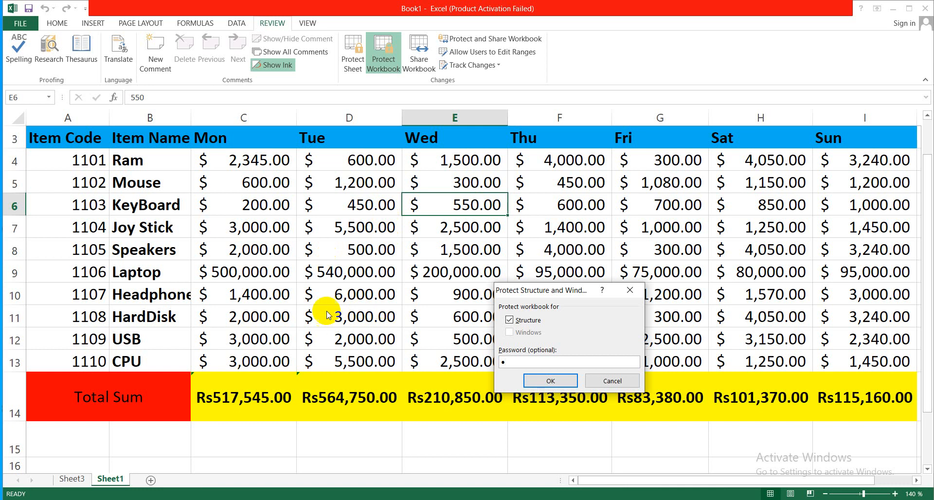
click(536, 377)
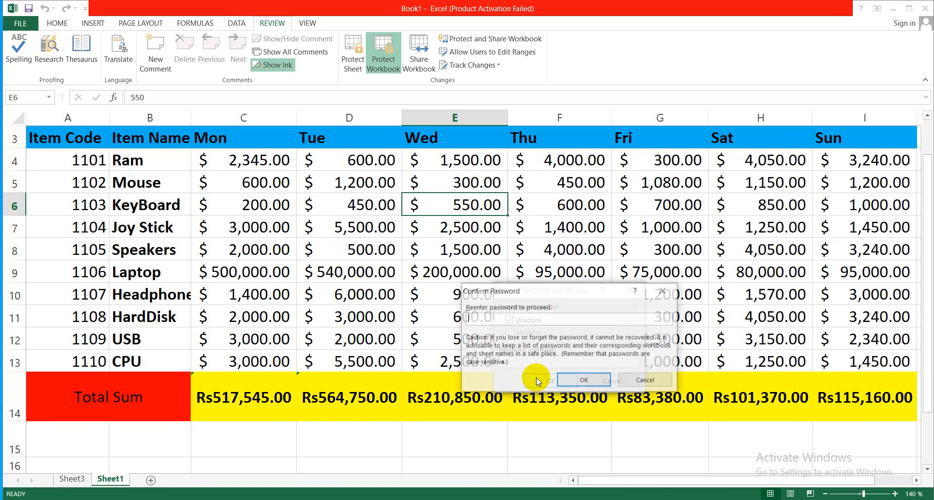
click(588, 381)
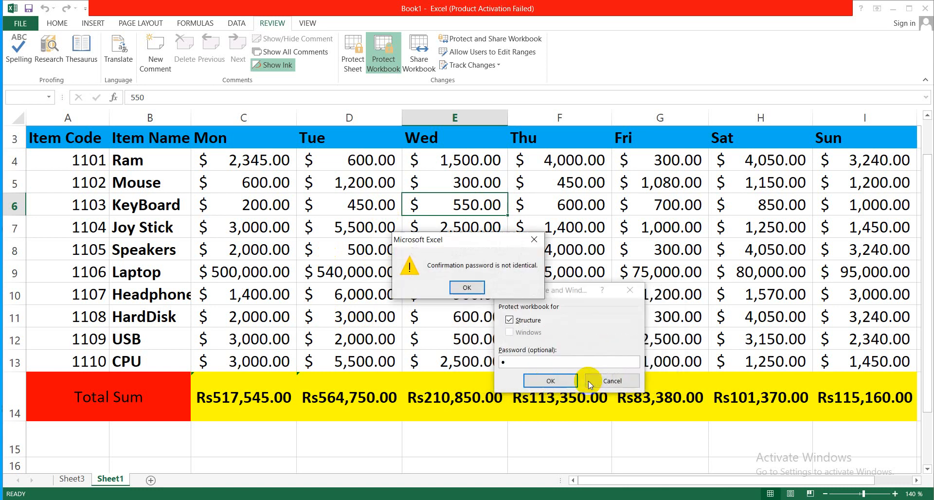
click(466, 289)
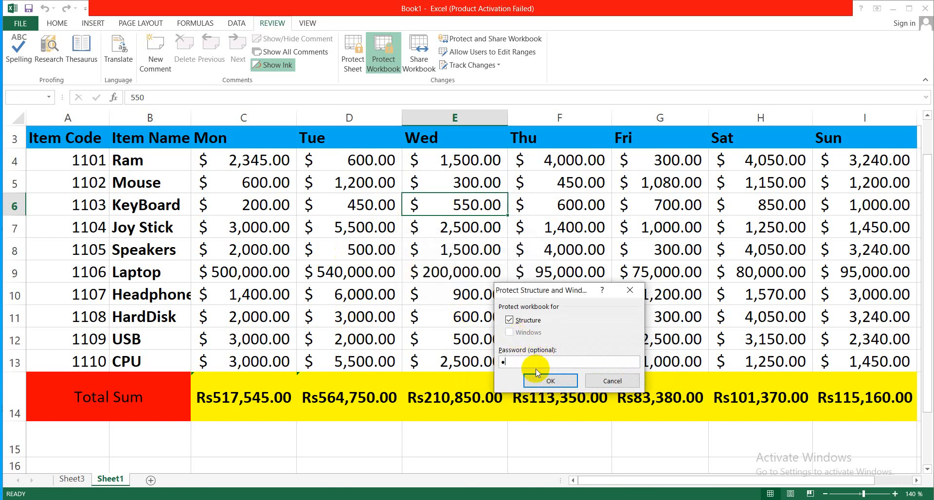
click(546, 382)
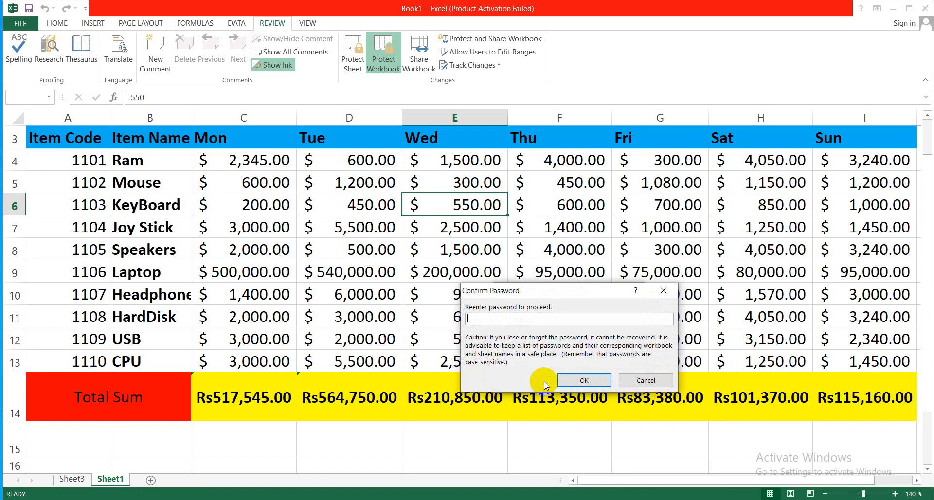
text(1)
click(562, 382)
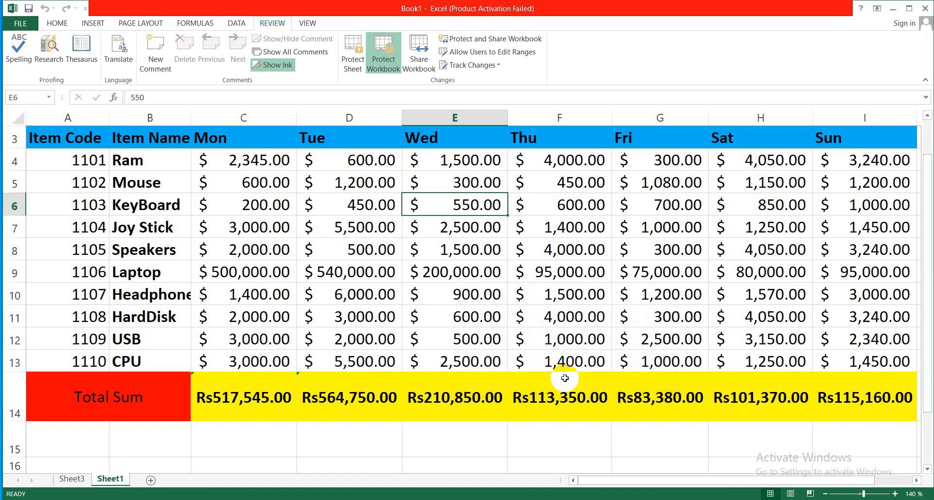
- Check whether the commands for inserting and deleting a sheet are available in the protected workbook
click(362, 388)
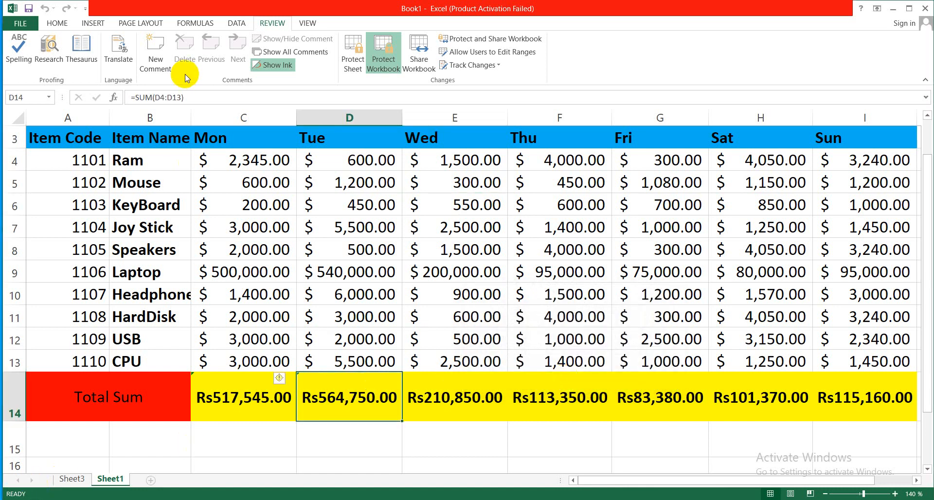
click(58, 21)
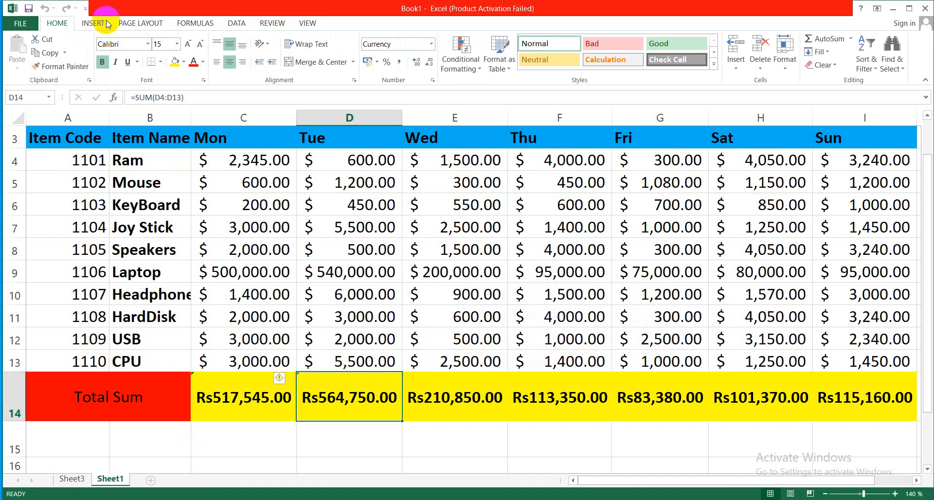
click(736, 66)
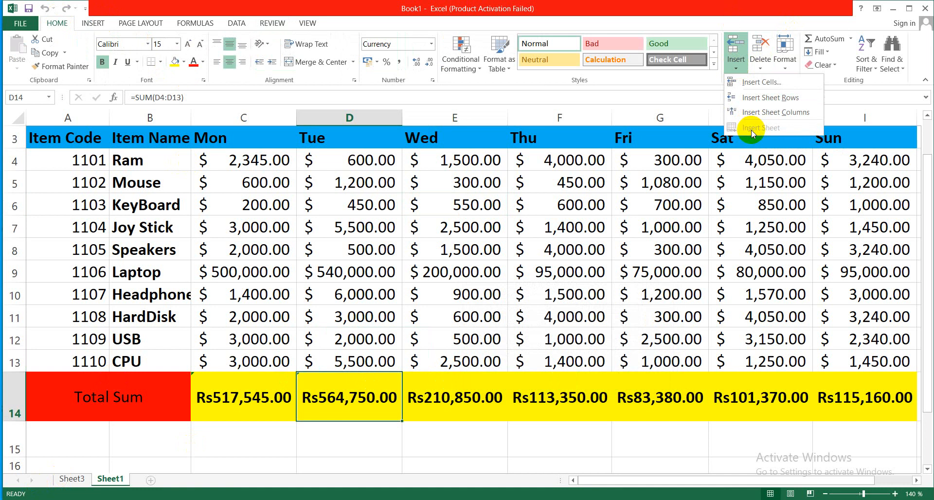
click(661, 183)
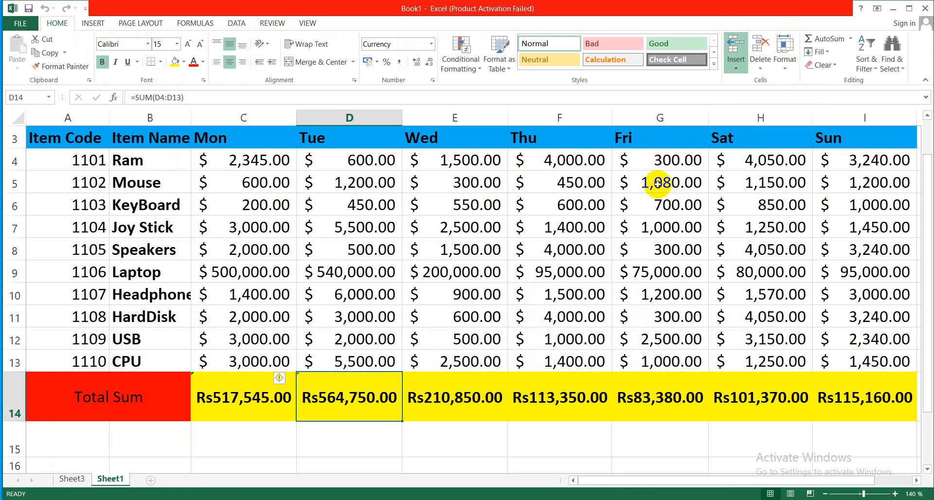
click(759, 71)
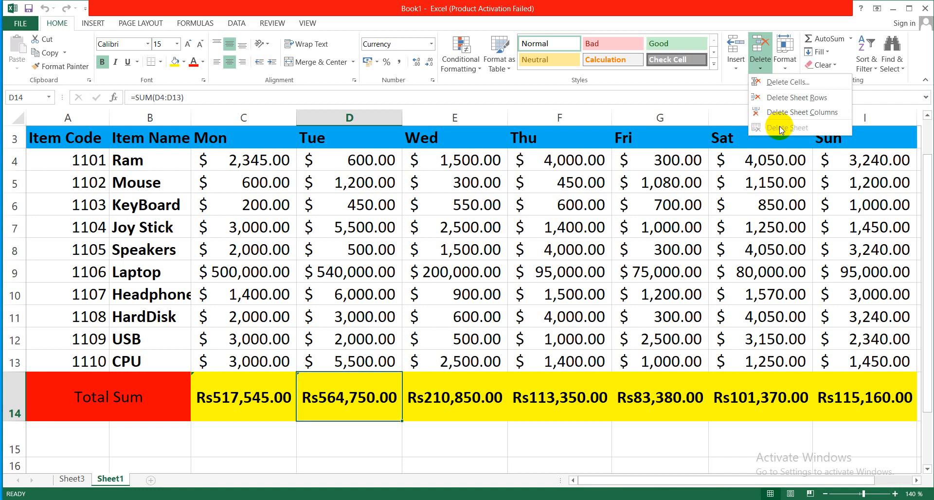
click(336, 199)
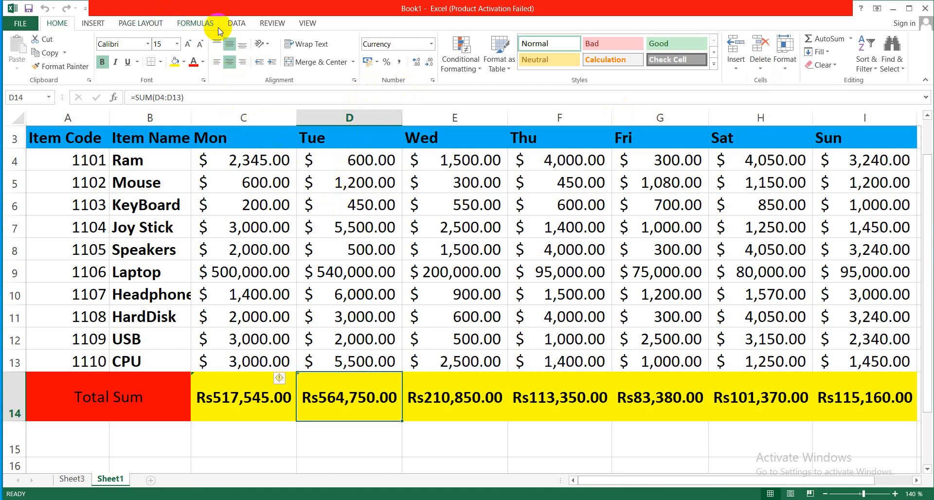
- Unprotect the workbook structure by supplying the workbook password
click(274, 25)
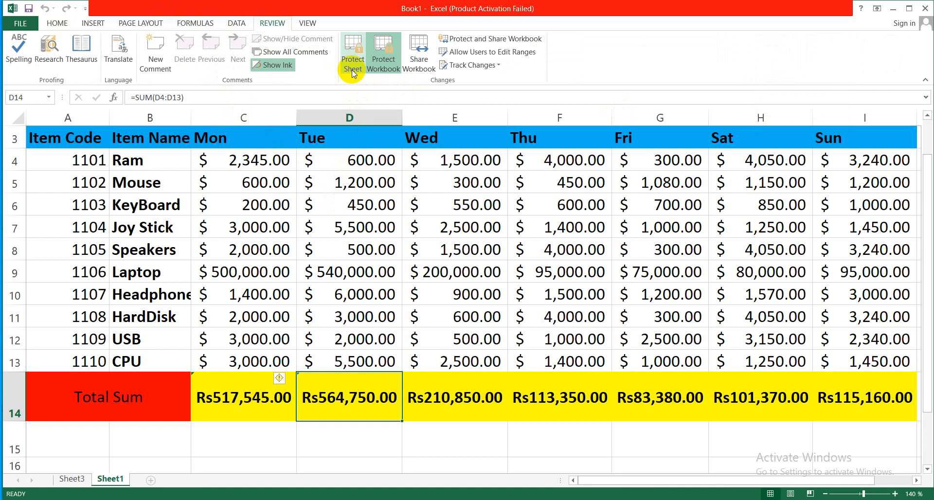
click(384, 69)
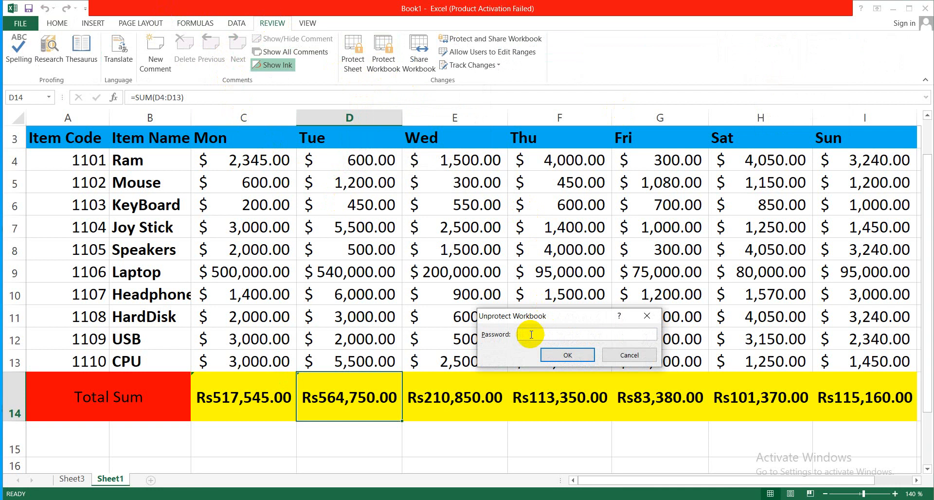
click(567, 354)
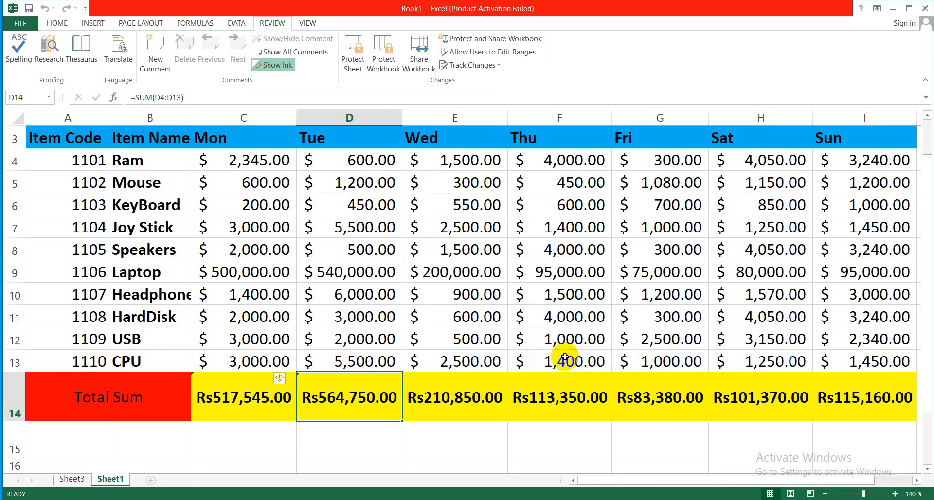
- Insert a new blank worksheet in front of Sheet1
click(58, 23)
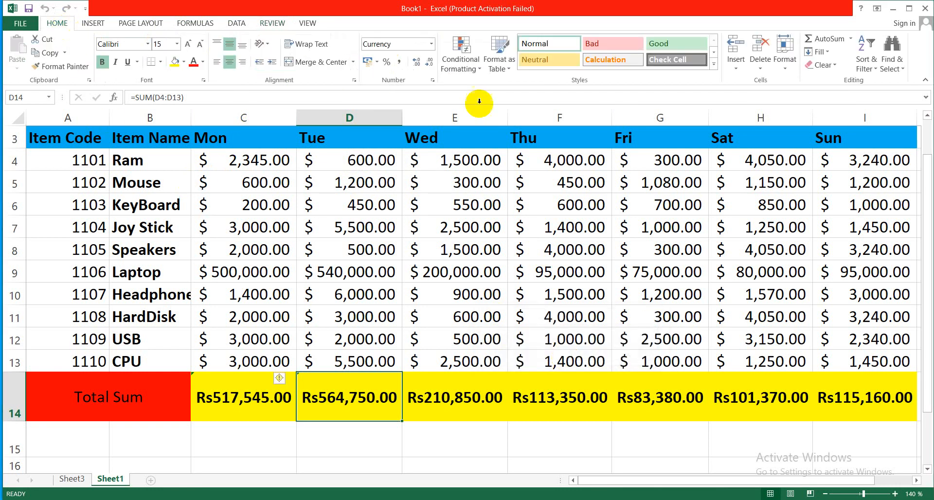
click(736, 68)
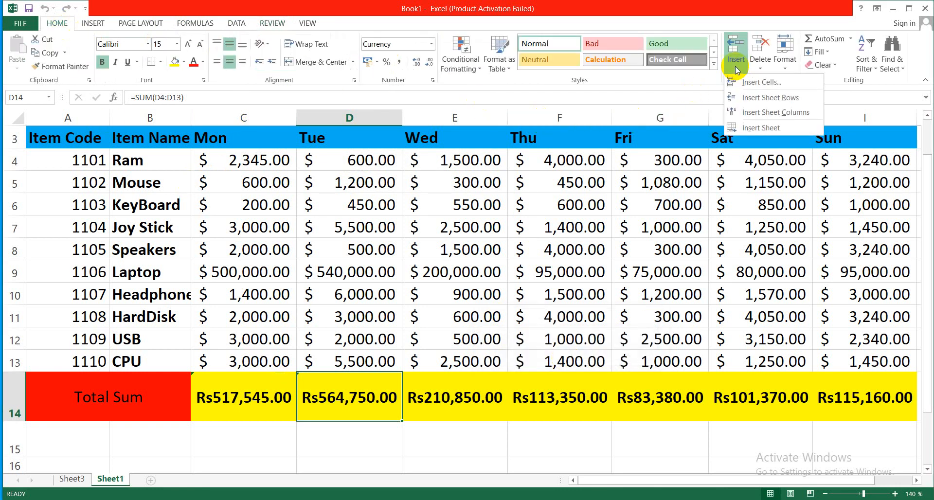
click(759, 128)
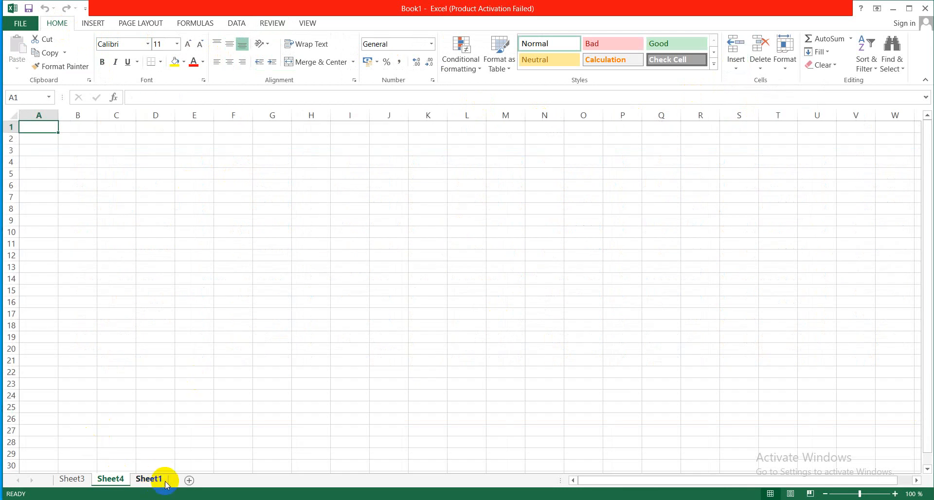
- Check on Sheet3 whether deleting a sheet is available, and return to cell D11 on Sheet1
click(78, 479)
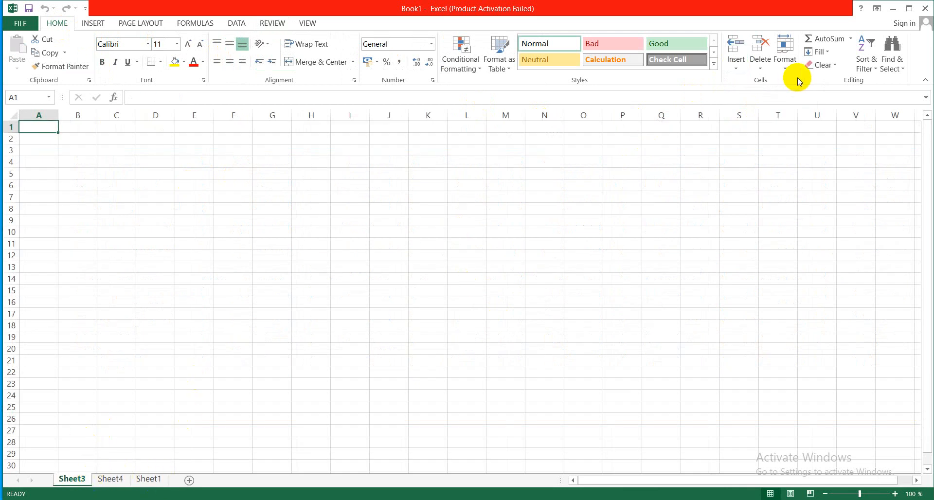
click(760, 68)
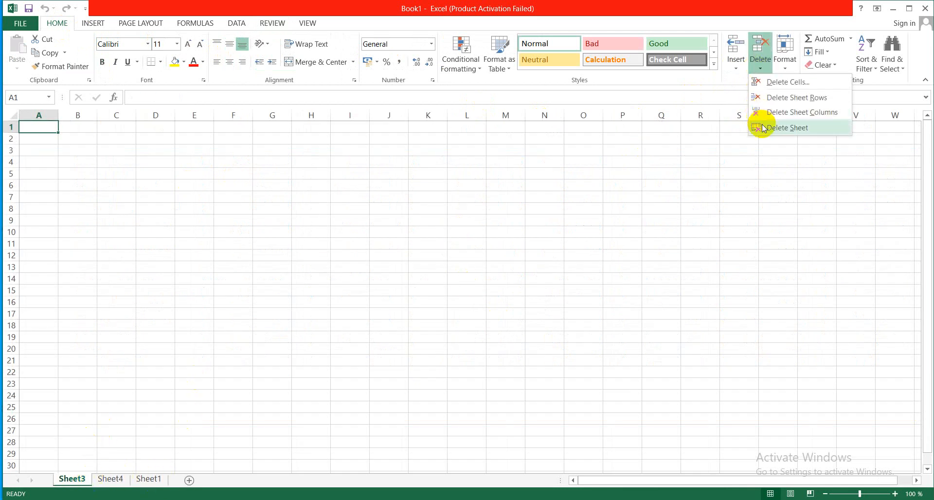
click(222, 379)
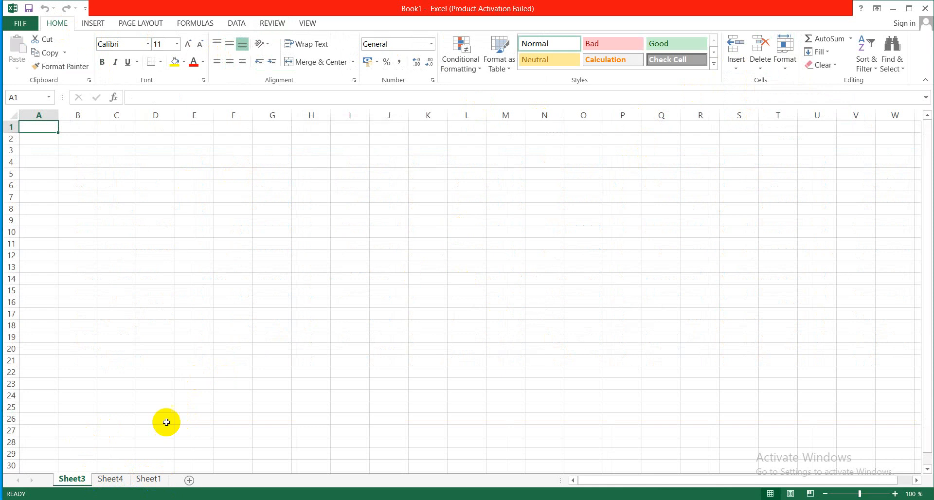
click(151, 479)
click(366, 318)
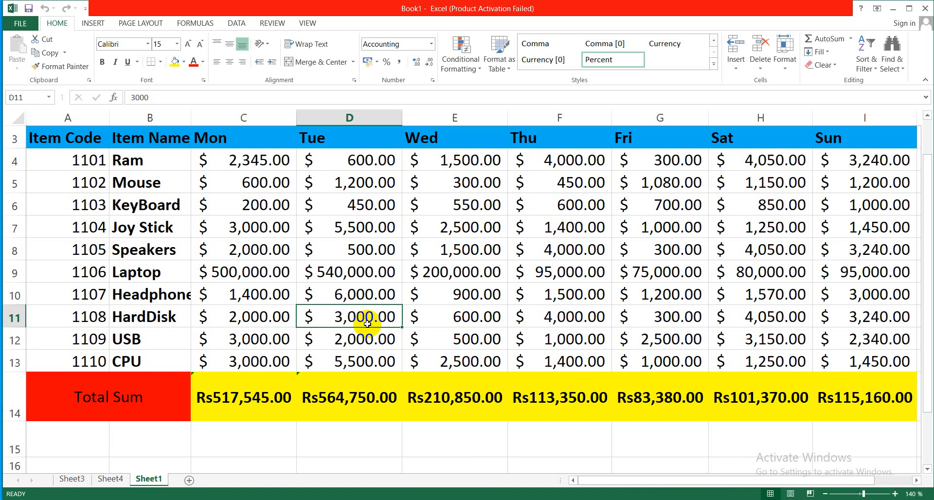
- Encrypt the workbook so that opening it requires a password, entering and confirming the encryption password
click(22, 24)
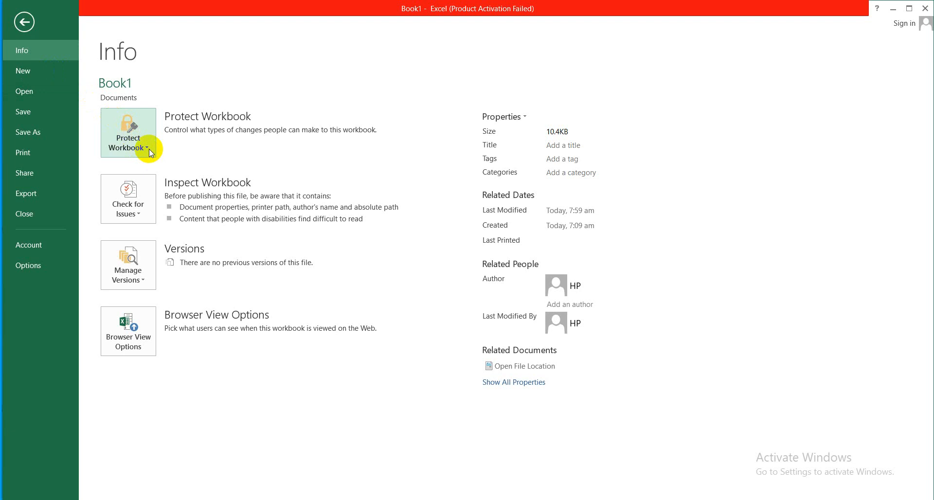
click(23, 21)
click(26, 24)
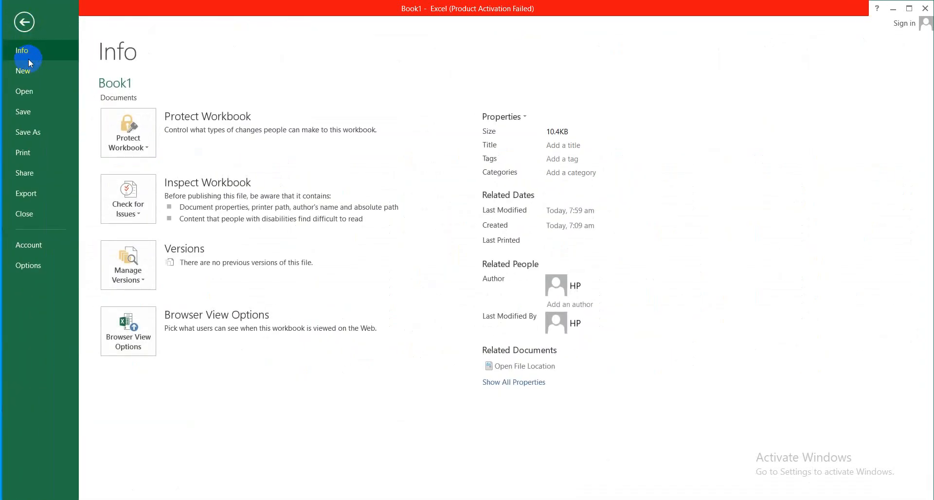
click(146, 147)
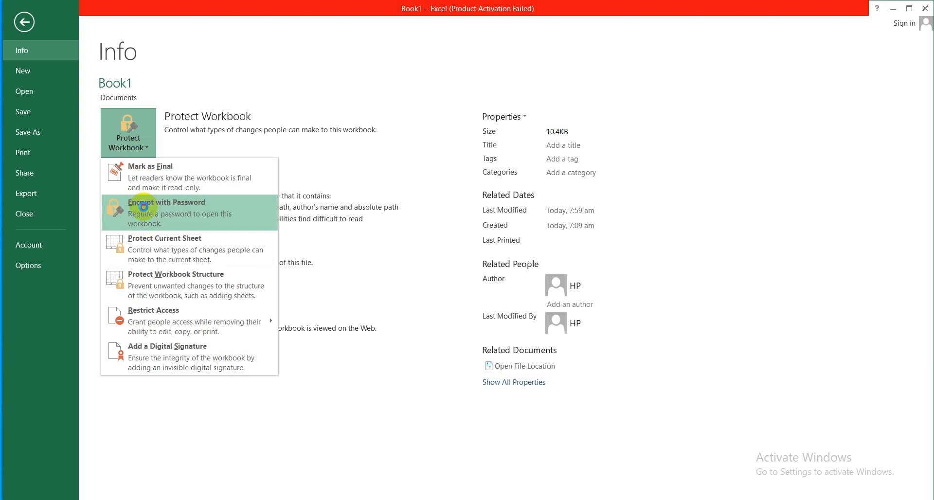
click(144, 210)
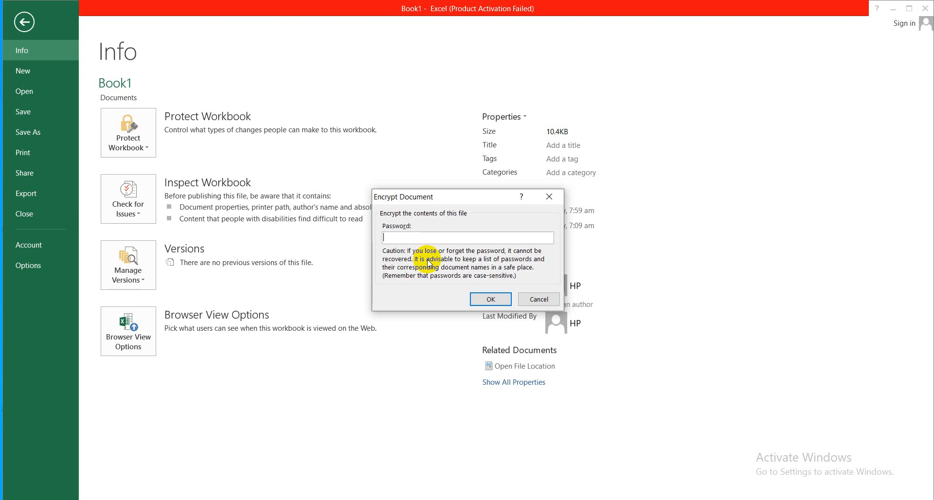
text(123)
click(484, 303)
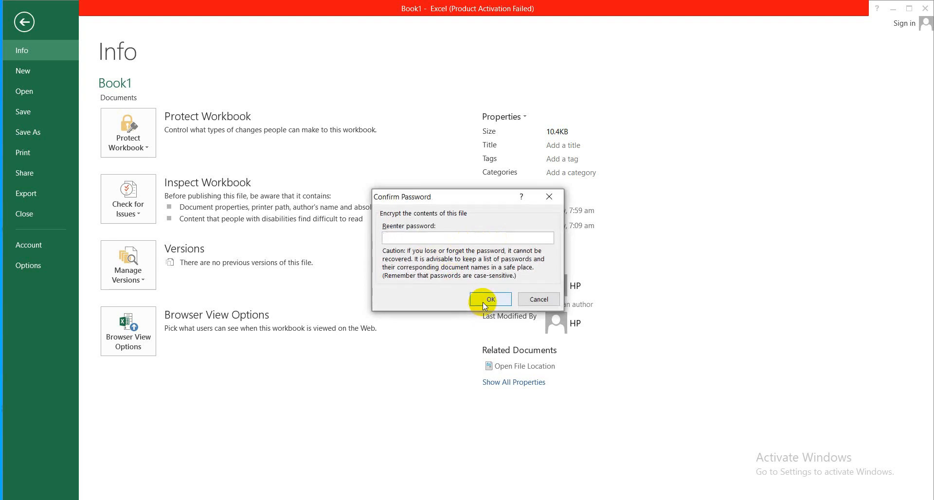
text(123)
click(490, 299)
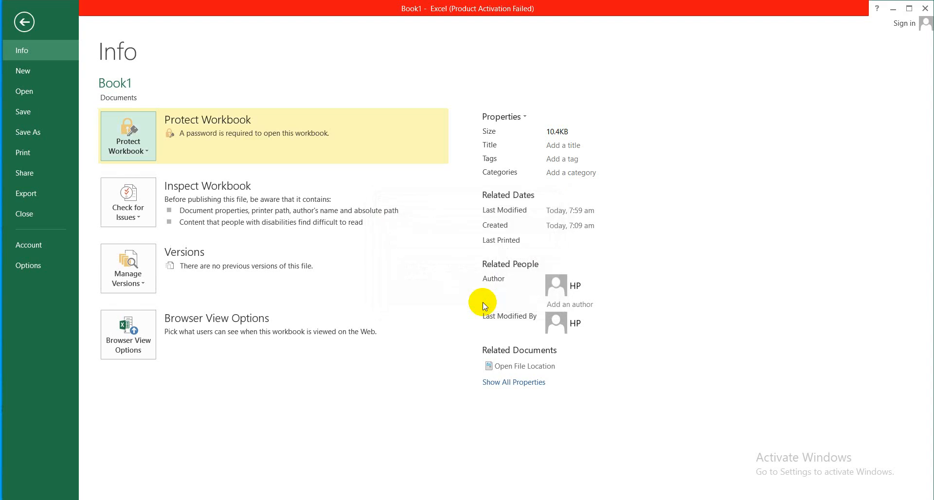
- Save the workbook to the Desktop as an Excel Workbook named ALLAH, and close it
click(34, 137)
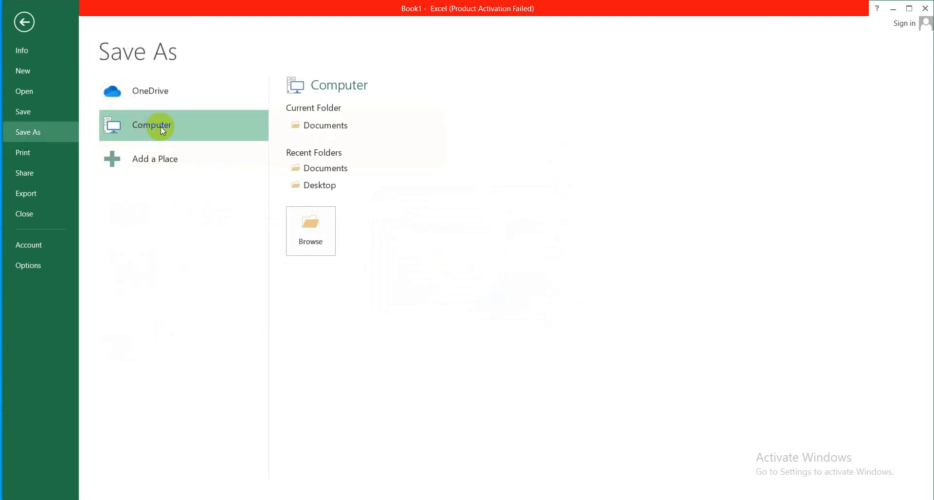
click(305, 224)
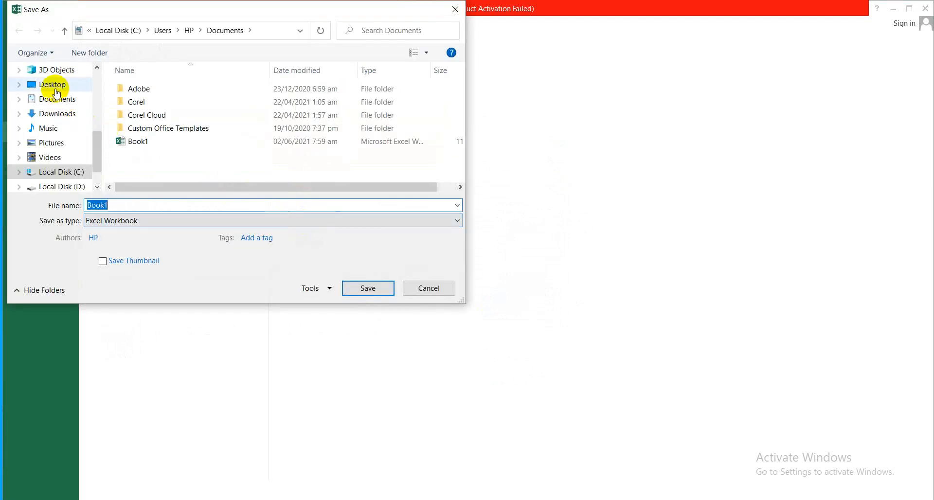
click(54, 85)
double_click(116, 208)
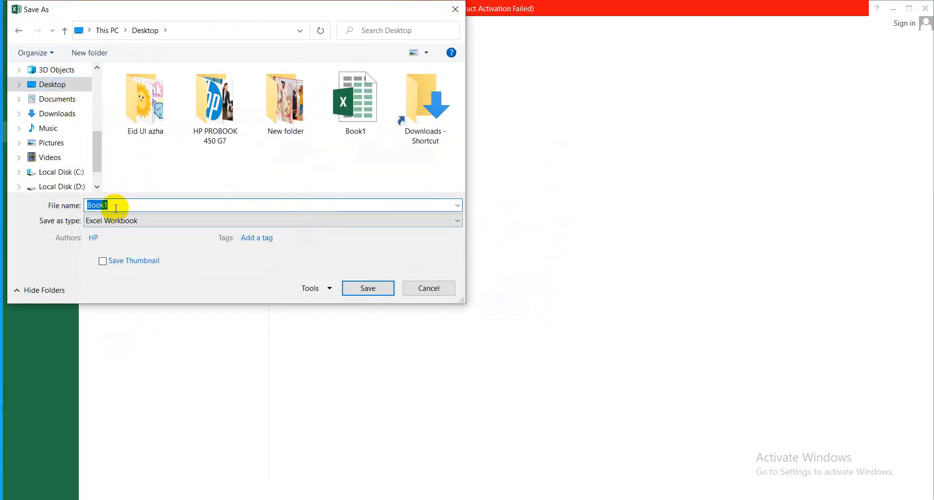
key(BackSpace)
text(stu)
key(BackSpace)
key(BackSpace)
key(BackSpace)
text(ALLAH)
click(357, 291)
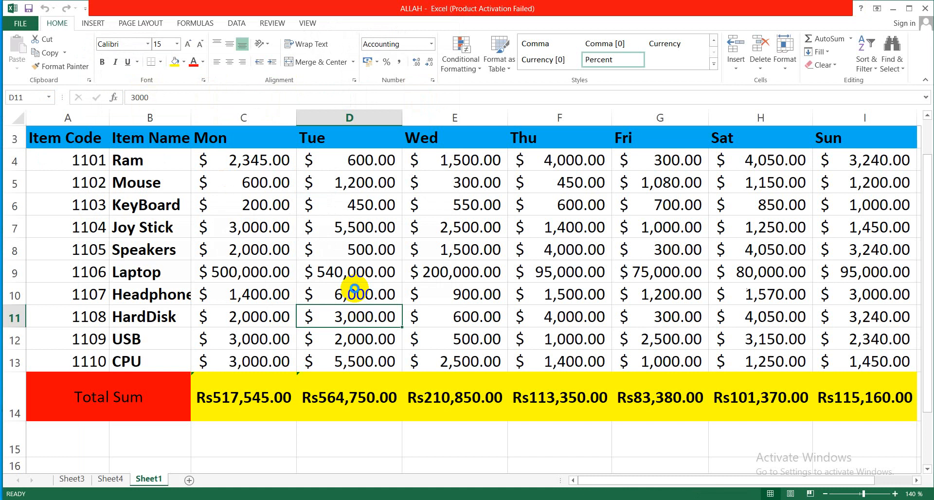
click(925, 11)
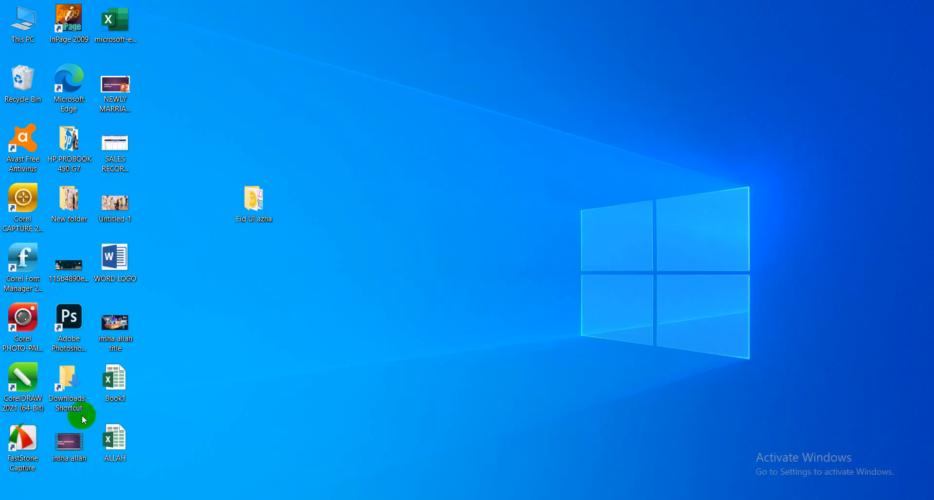
- Launch Excel 2013, dismiss the activation notice, and create a blank workbook
key(super+s)
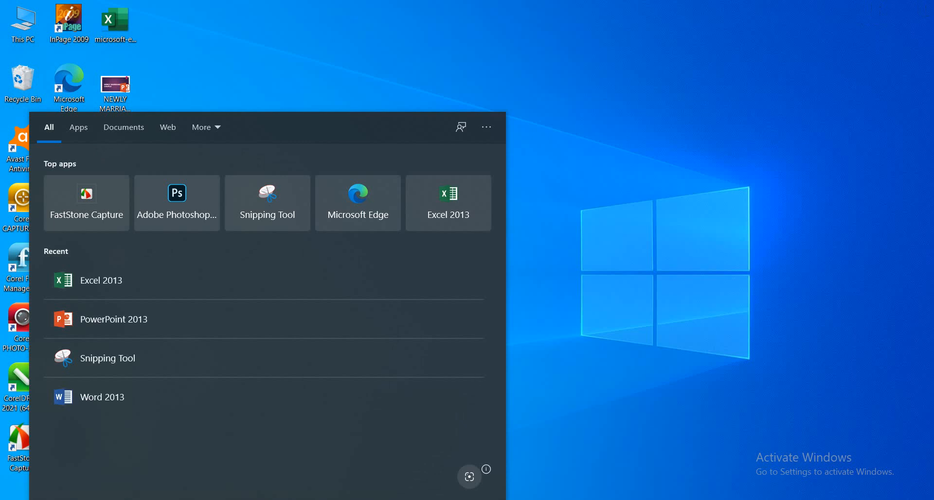
text(EXCEL)
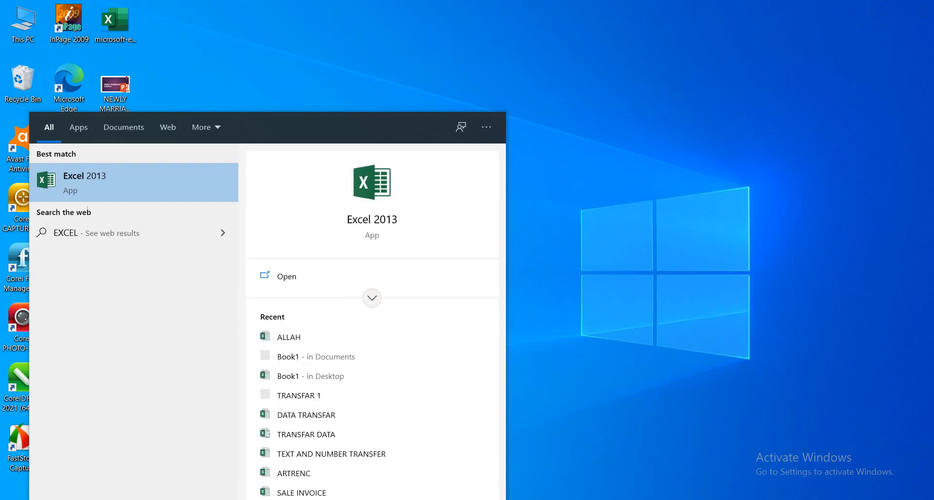
click(58, 183)
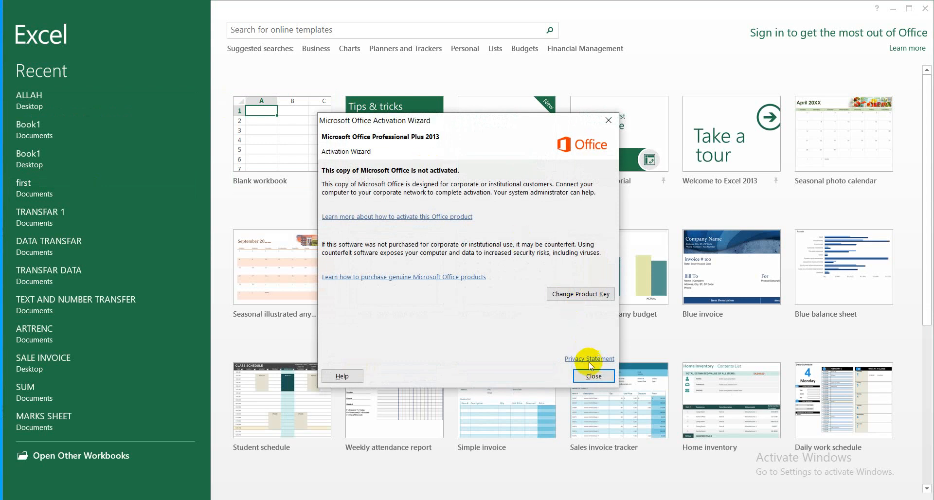
click(590, 375)
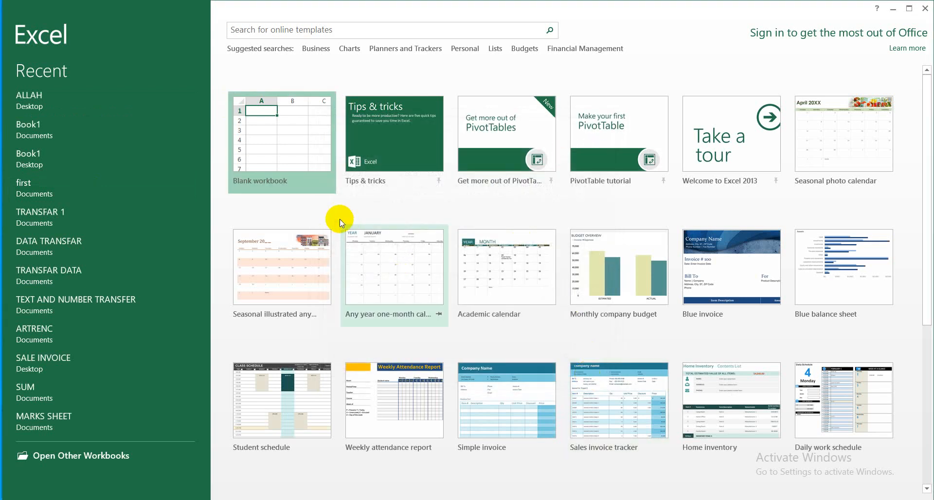
click(52, 104)
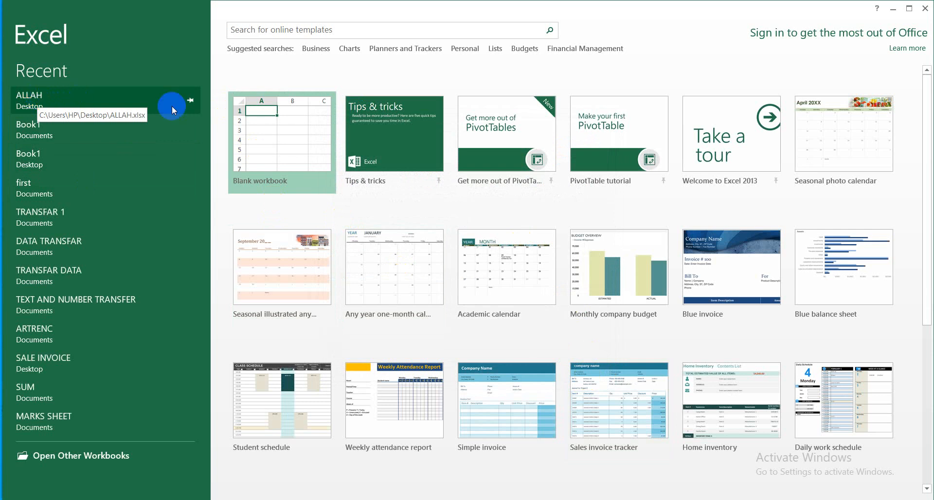
click(268, 122)
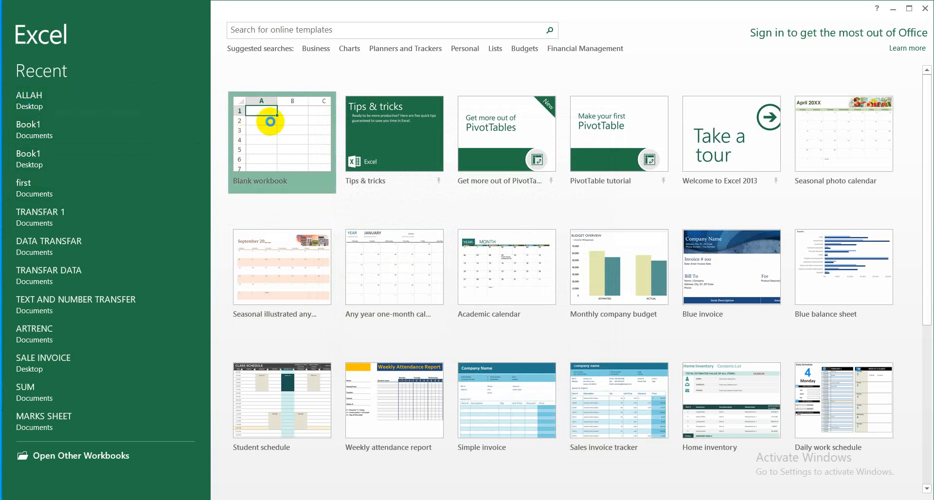
- Try to open the ALLAH workbook from the Desktop without supplying its password, and close Excel
click(35, 22)
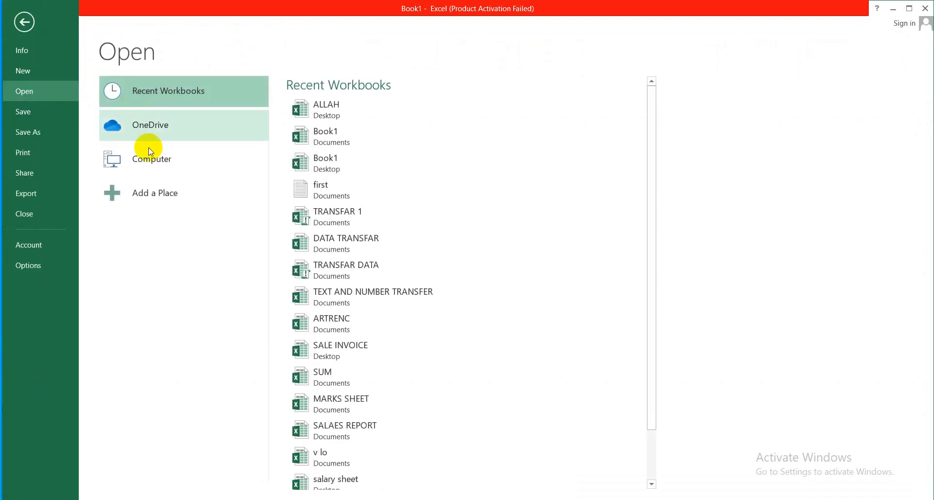
click(154, 166)
click(314, 186)
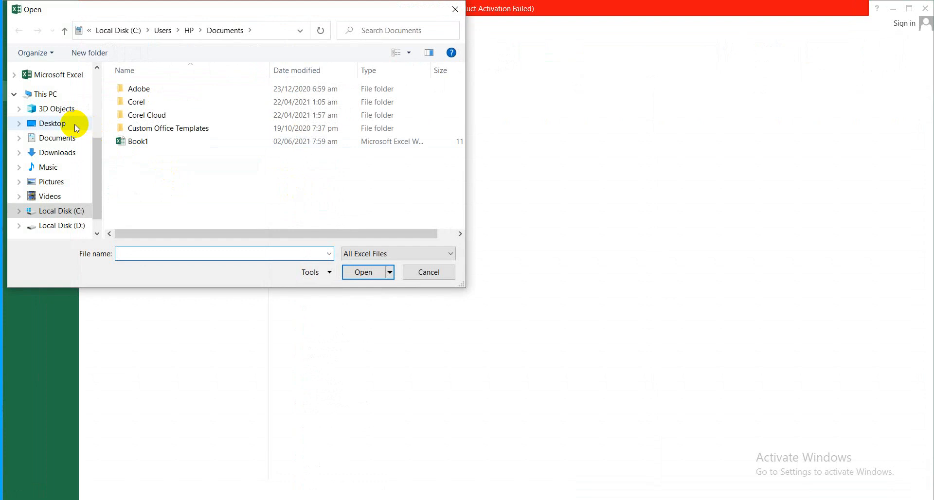
click(64, 126)
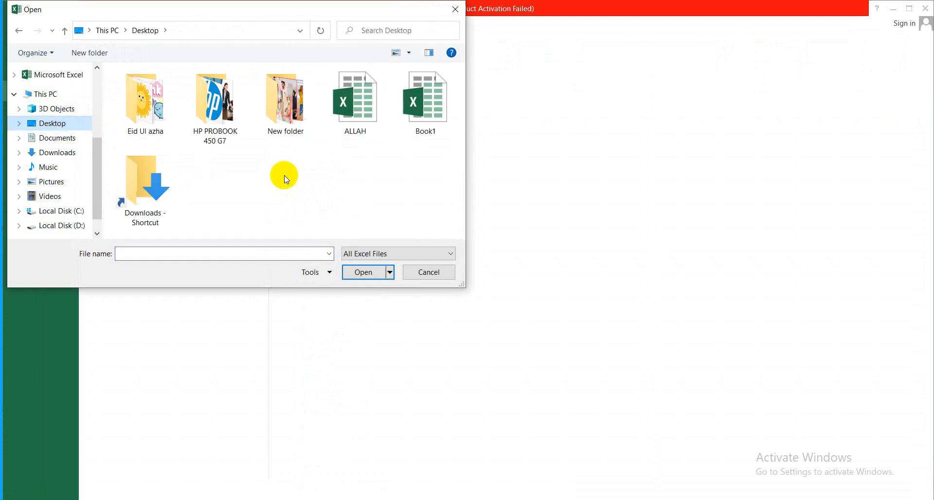
click(366, 111)
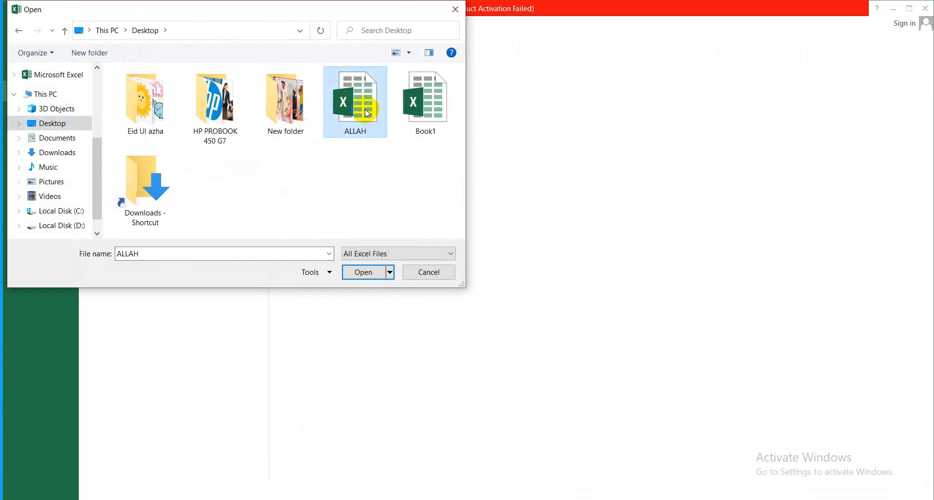
click(360, 273)
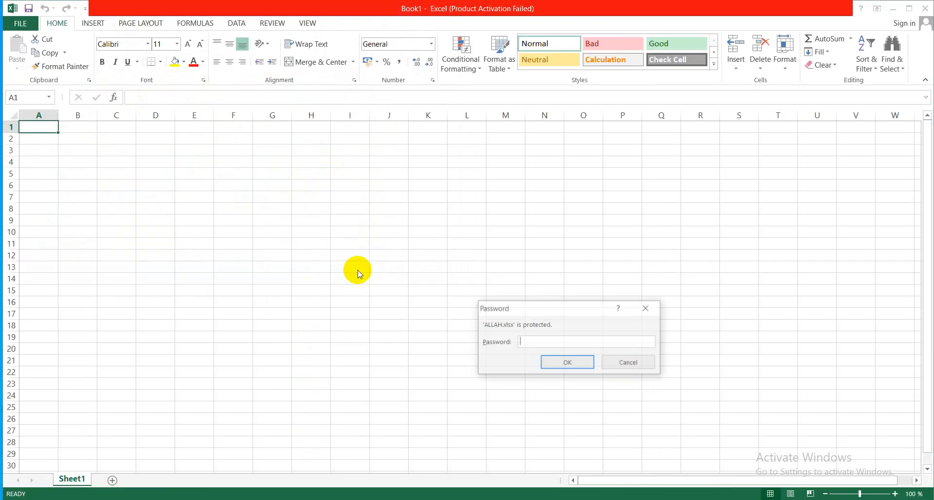
click(629, 362)
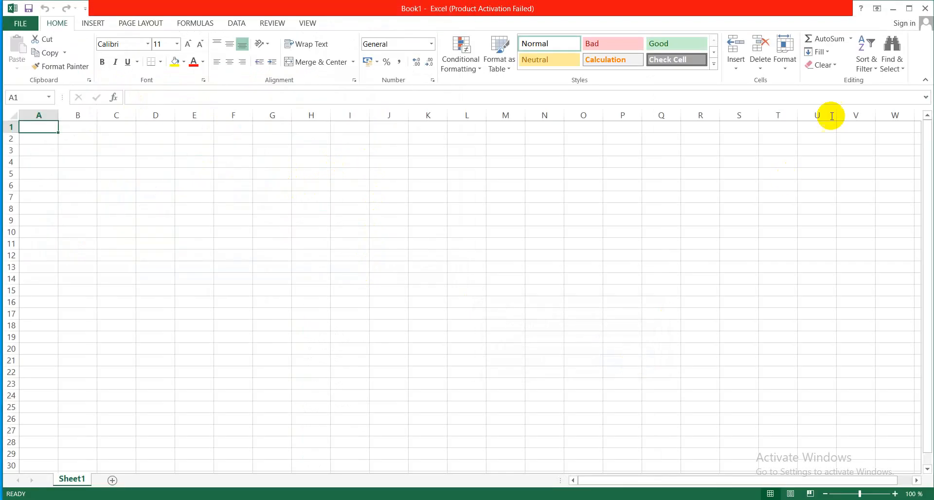
click(926, 8)
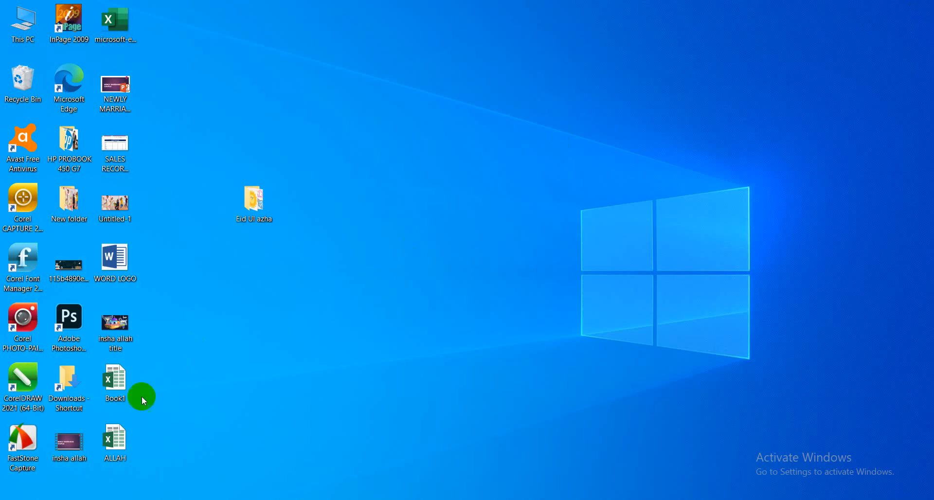
- Open the ALLAH workbook from the desktop by supplying its password, and dismiss the activation notice
double_click(118, 445)
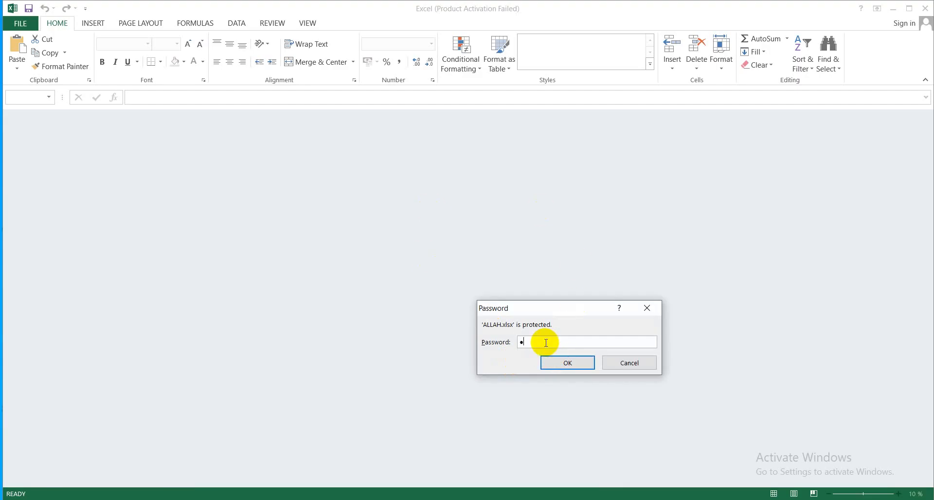
text(23)
click(548, 363)
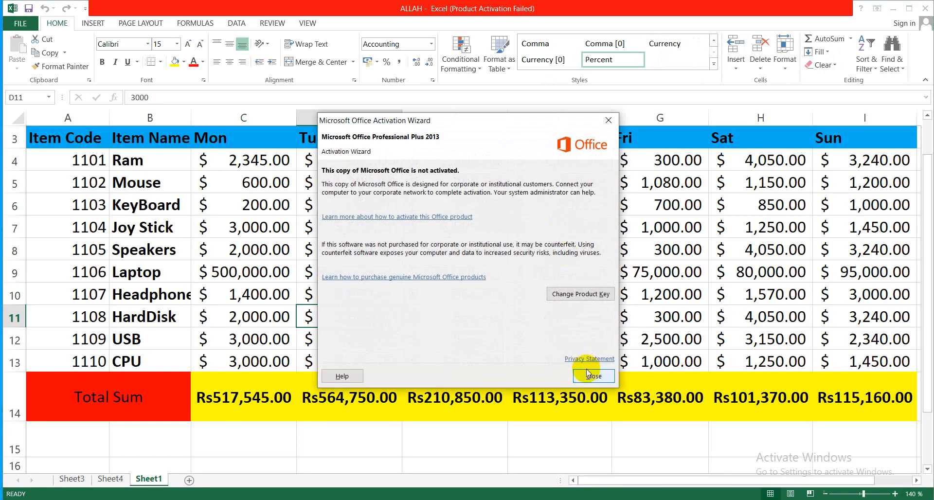
click(588, 375)
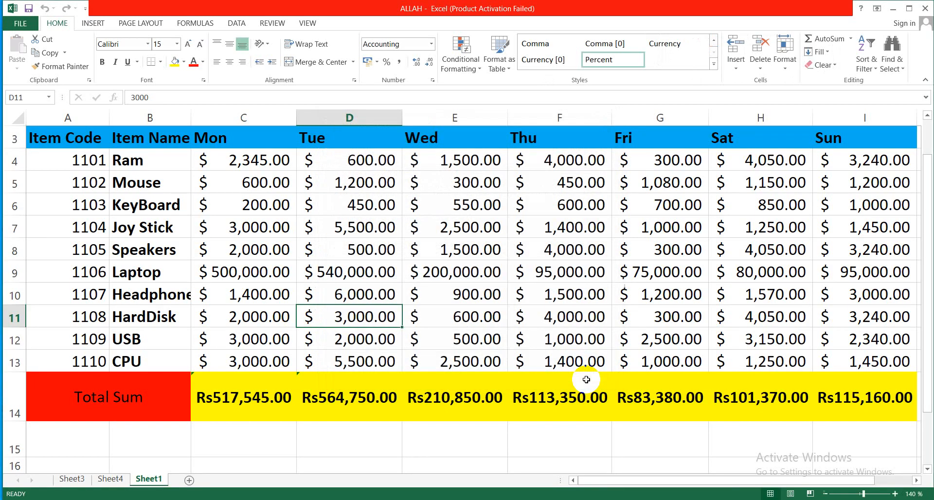
- Encrypt the ALLAH workbook again, entering and confirming the encryption password, and save the changes while closing it
click(32, 27)
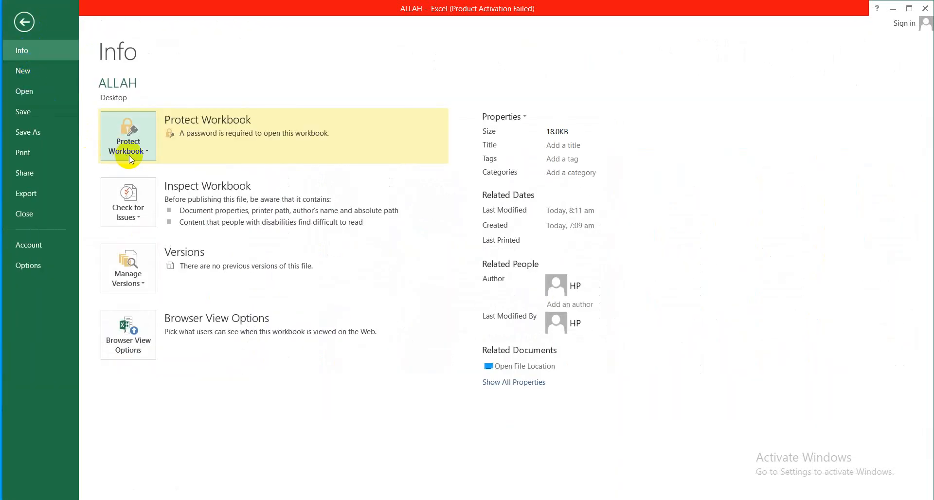
click(147, 150)
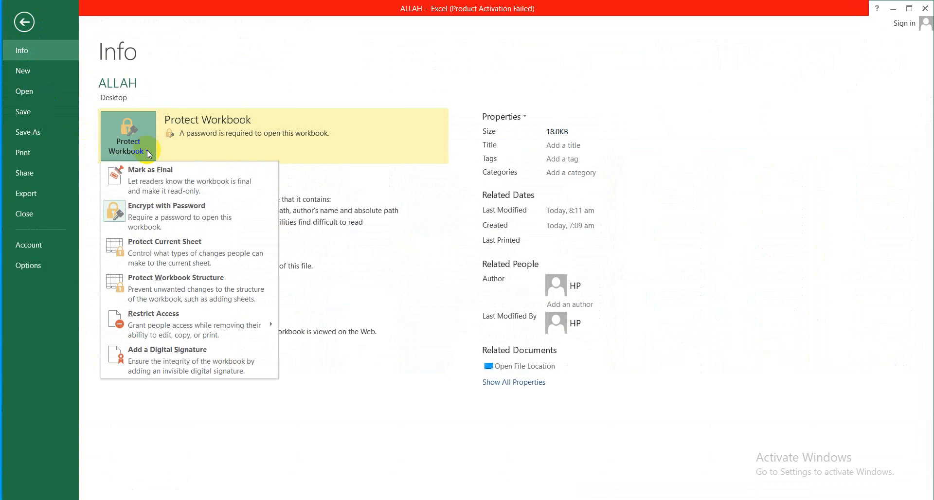
click(160, 218)
text(123)
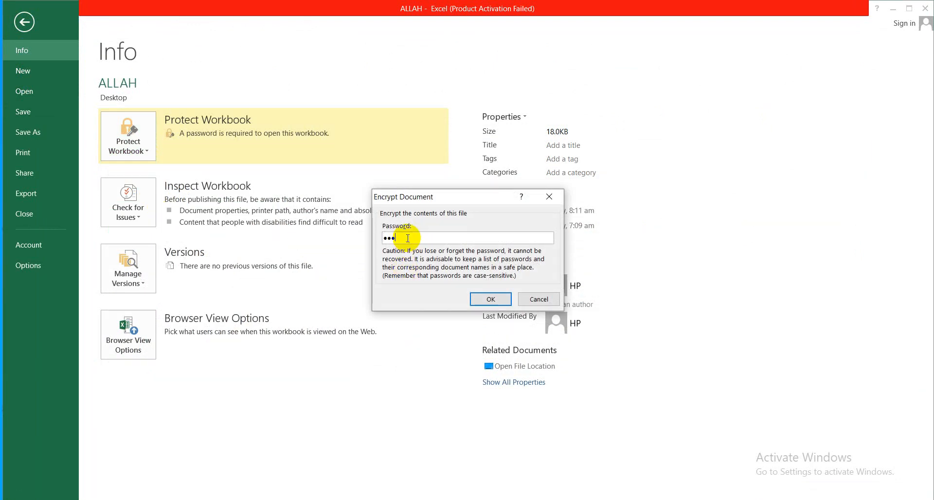
key(BackSpace)
key(BackSpace)
key(BackSpace)
text(123)
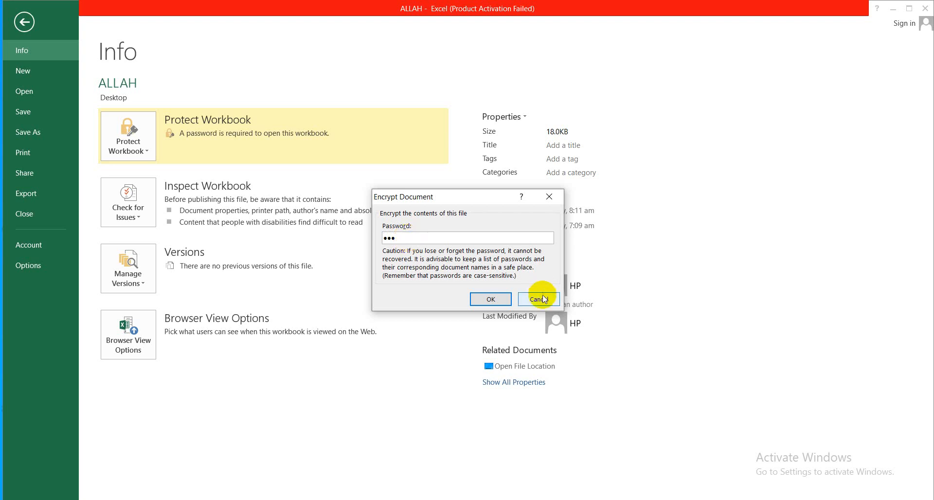
click(507, 298)
text(123)
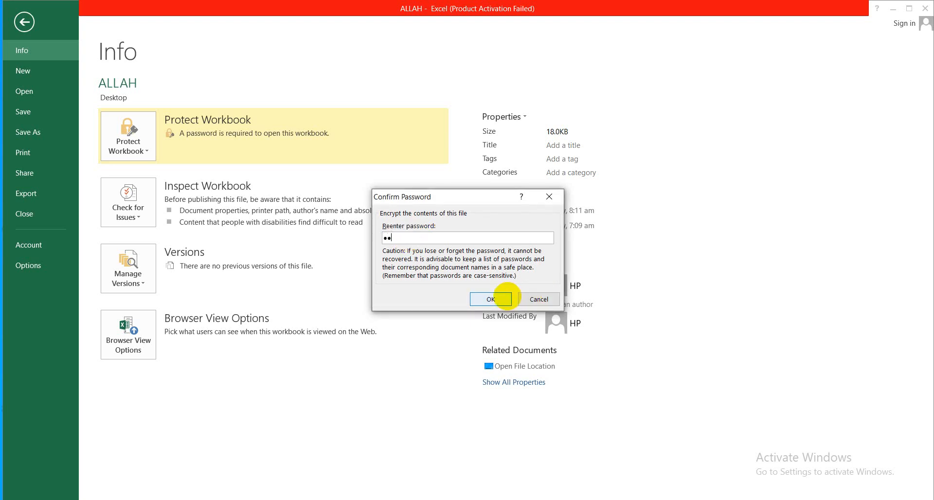
click(508, 299)
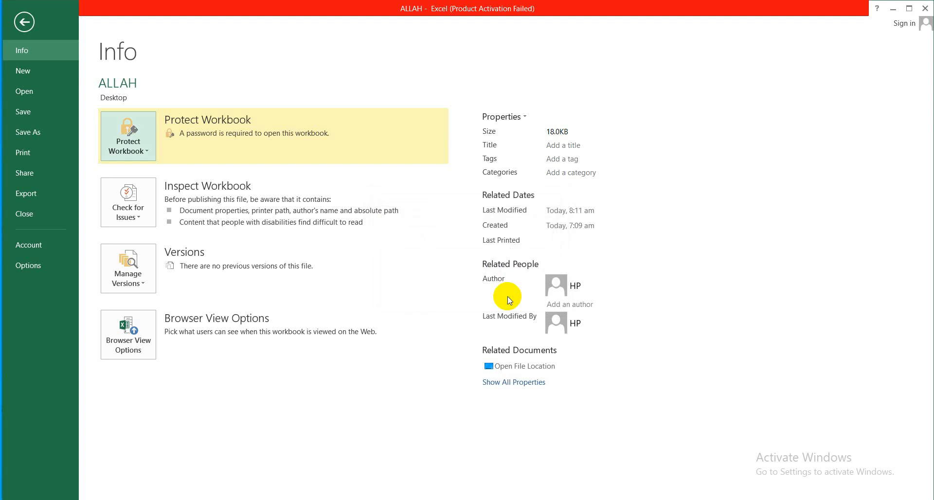
click(926, 9)
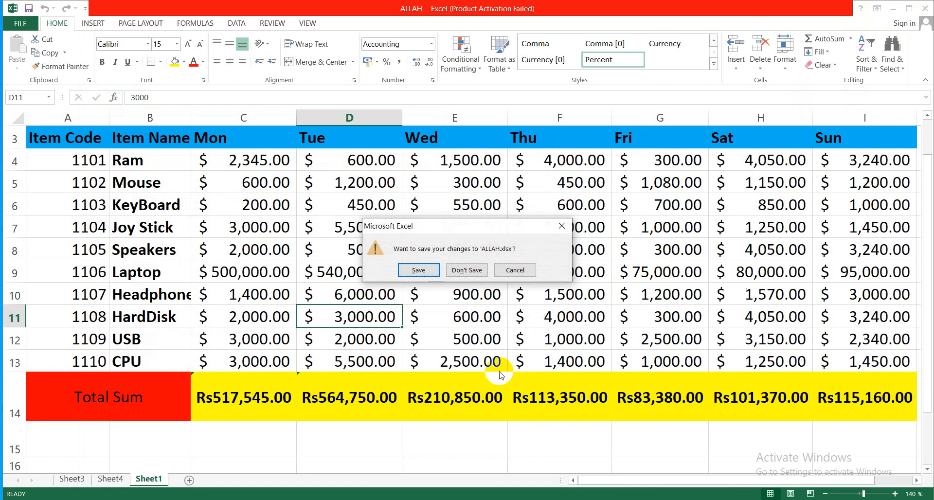
click(426, 271)
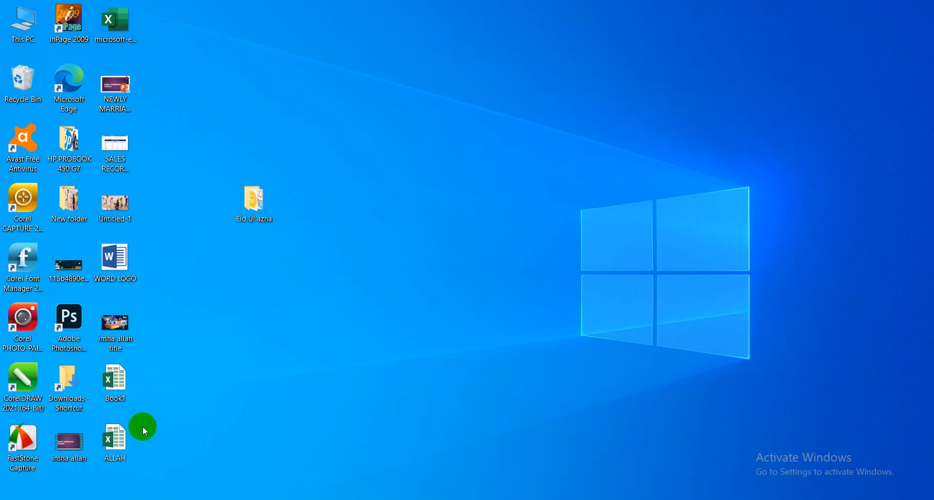
- Reopen the saved ALLAH workbook with its password and dismiss the activation notice
double_click(117, 441)
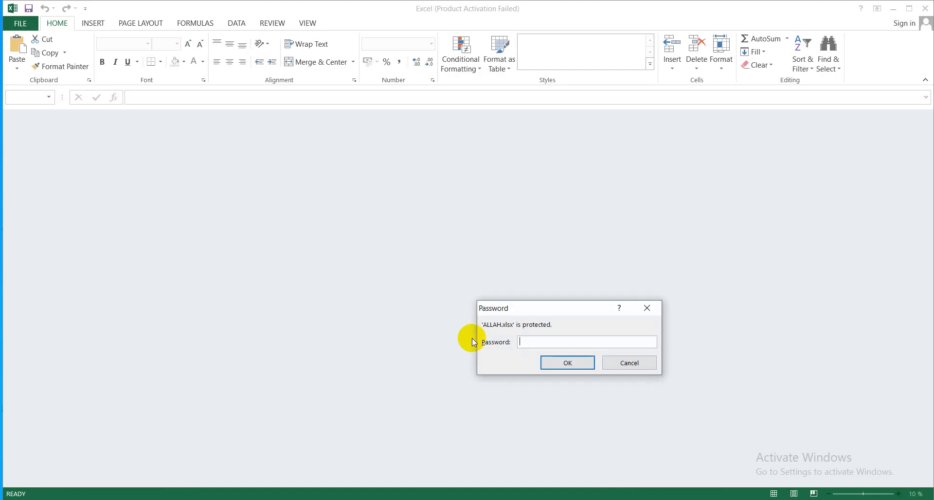
text(123)
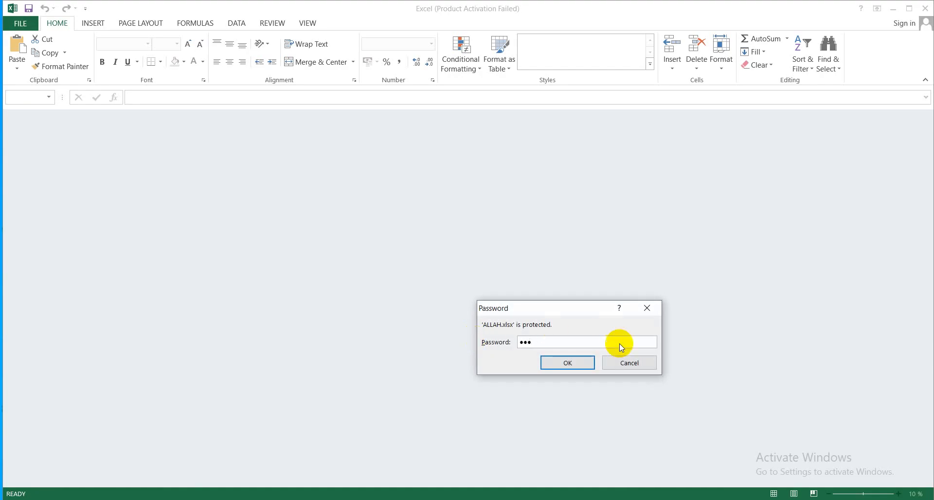
click(585, 363)
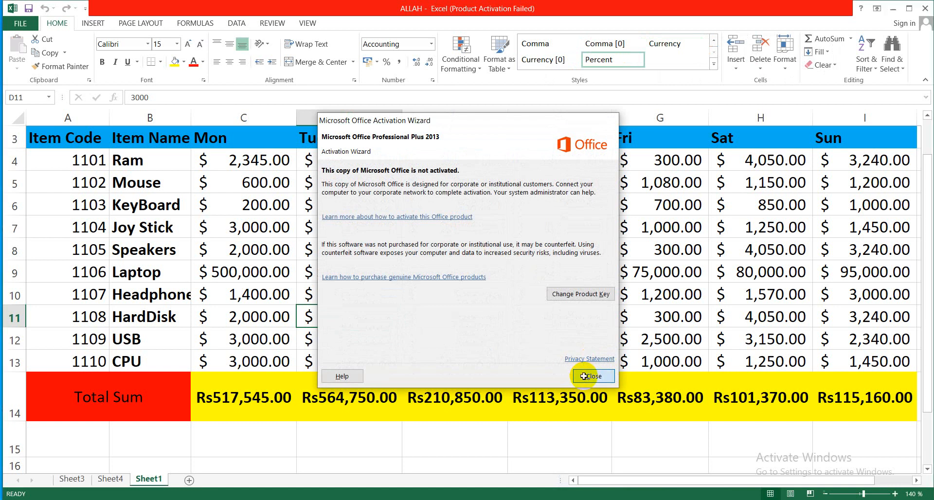
click(586, 377)
- Remove the ALLAH workbook's encryption by clearing its encryption password, and return to the worksheet
click(20, 24)
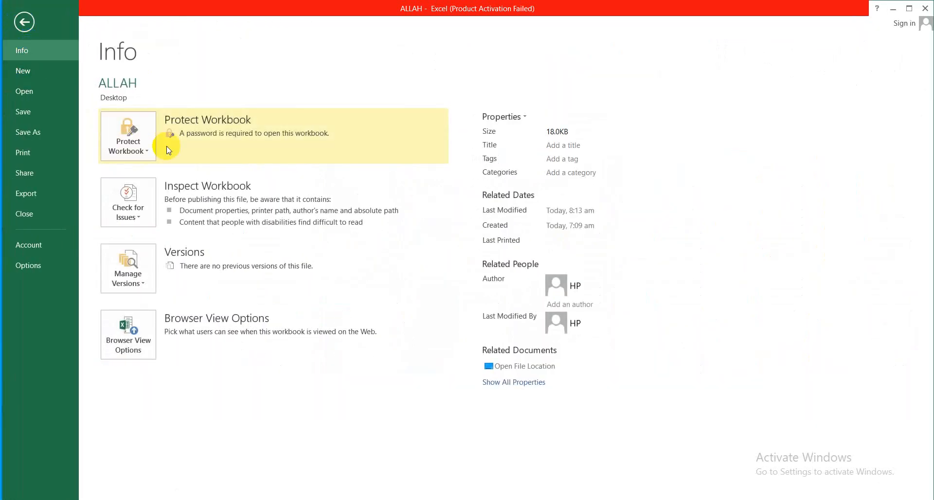
click(148, 151)
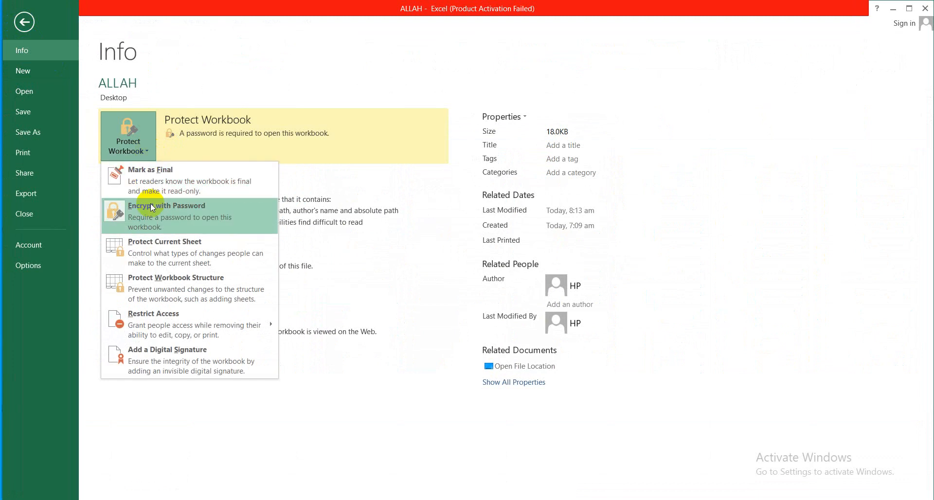
click(153, 217)
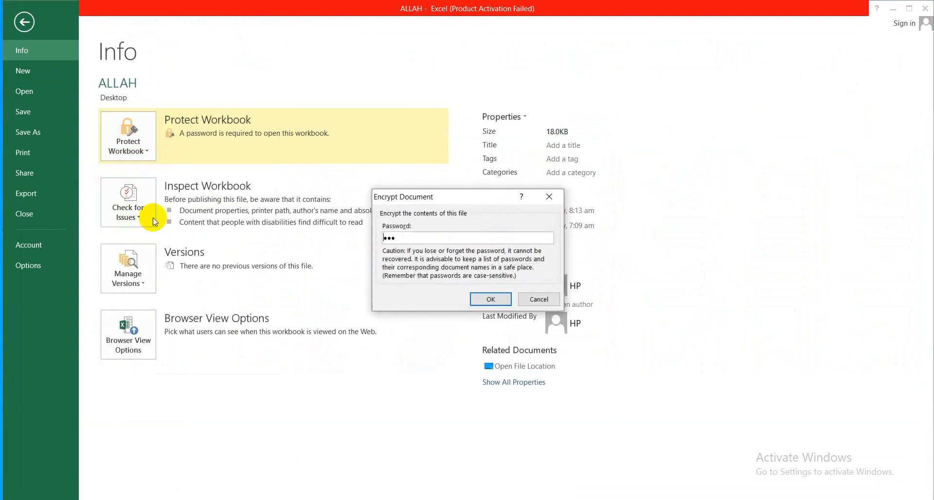
key(BackSpace)
key(BackSpace)
key(BackSpace)
click(480, 299)
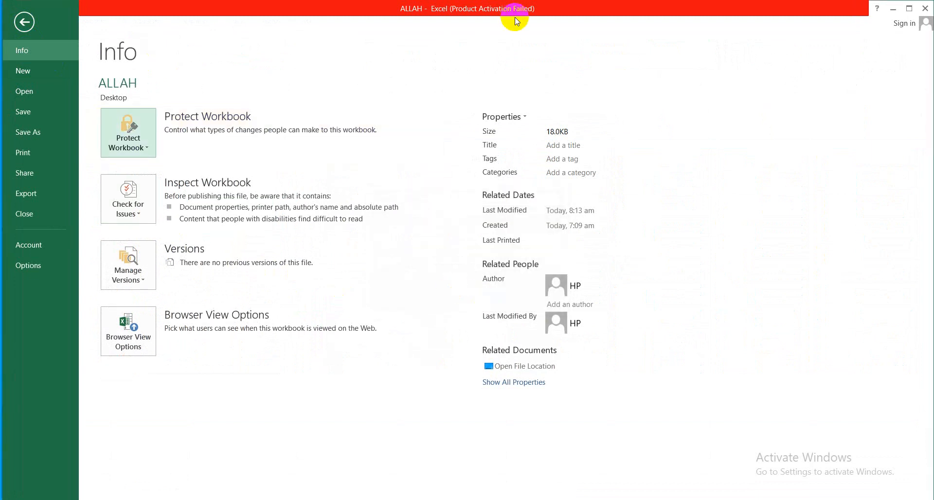
click(23, 30)
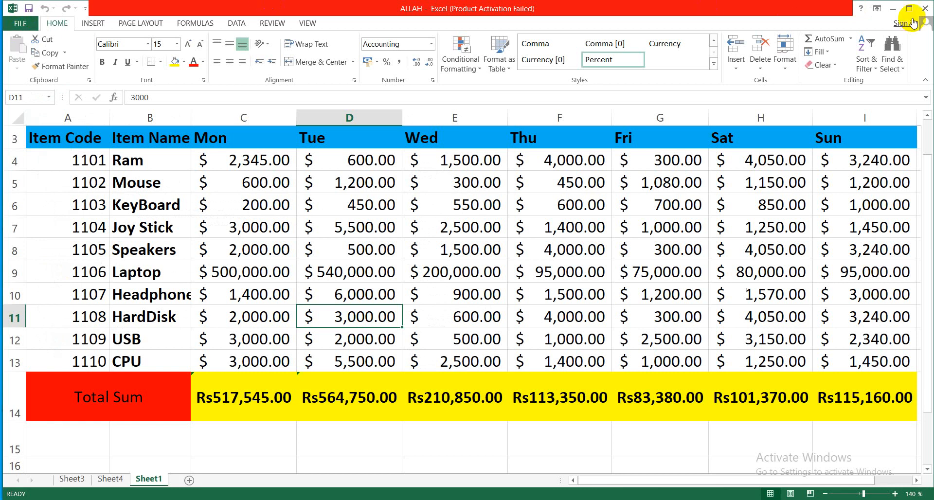
- Close the ALLAH workbook and reopen it from the desktop, dismissing the activation notice
click(925, 8)
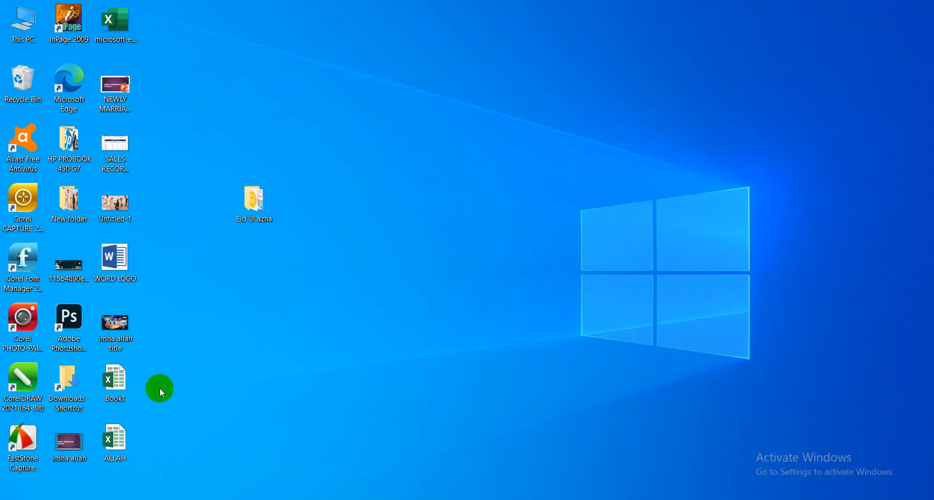
click(121, 448)
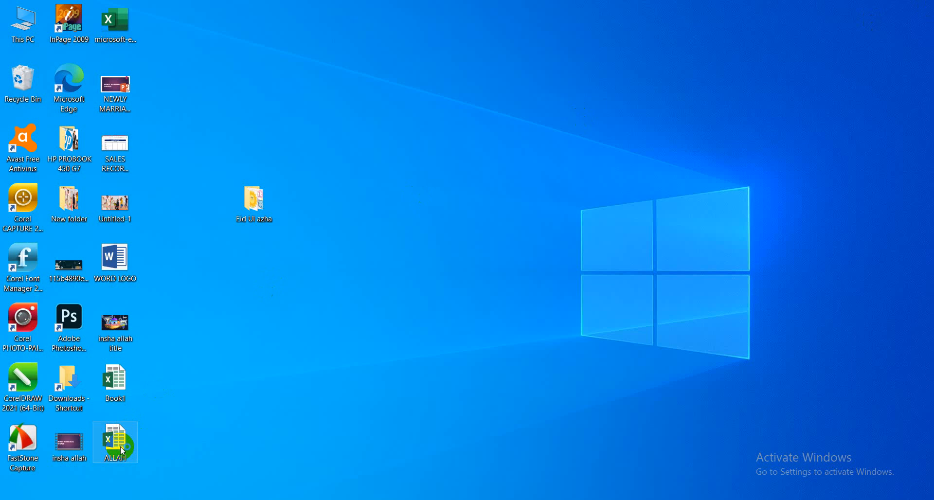
double_click(121, 446)
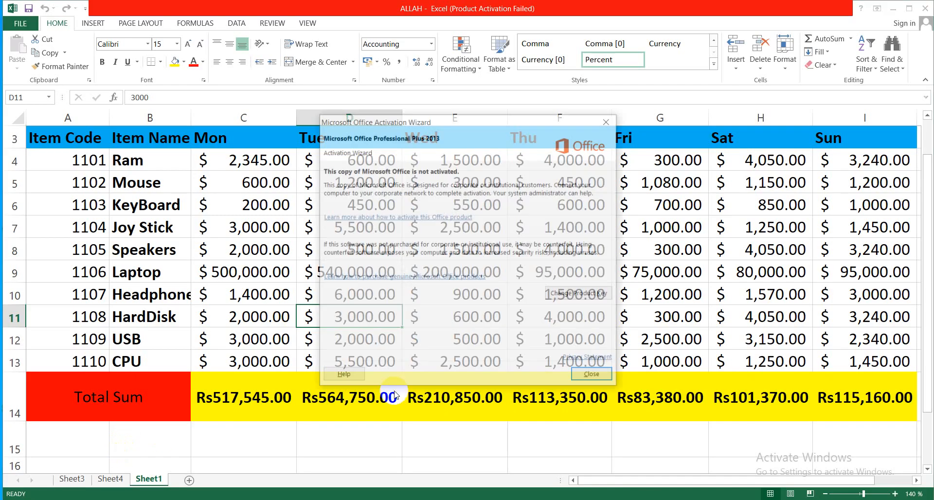
click(586, 380)
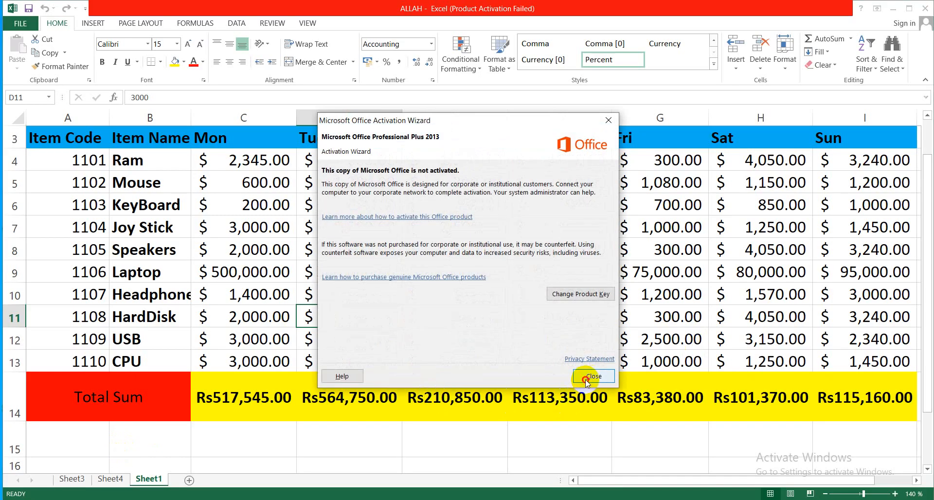